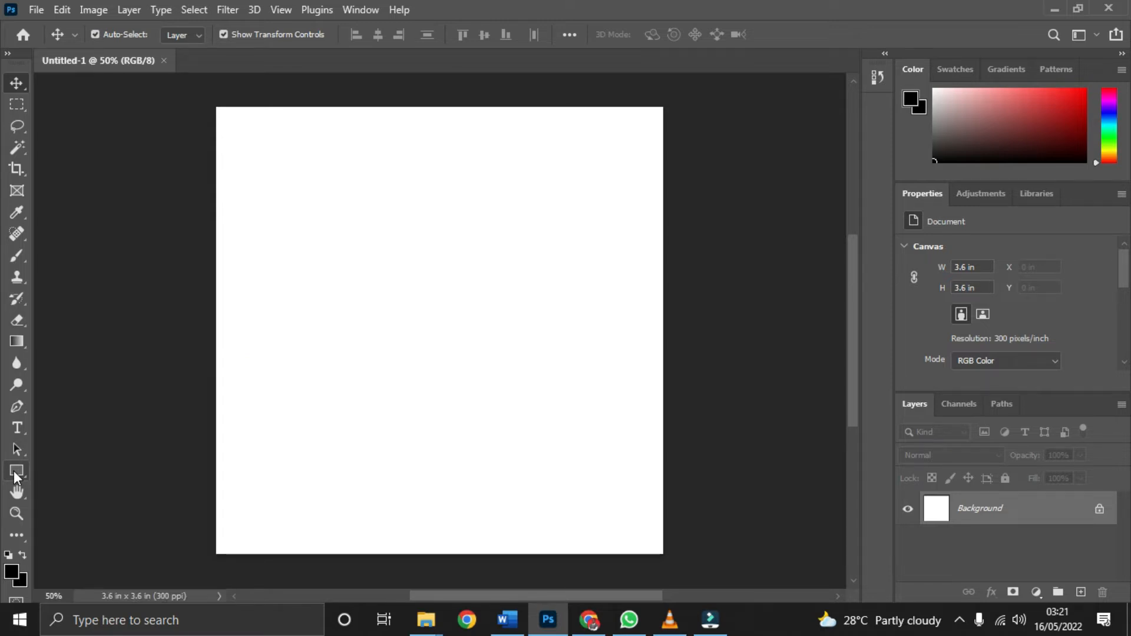
- Draw a near-circular ellipse about 1.08 in wide and 1.06 in high near the canvas's upper-left corner with the Ellipse tool
{"action": "left_click", "coordinate": [13, 471]}
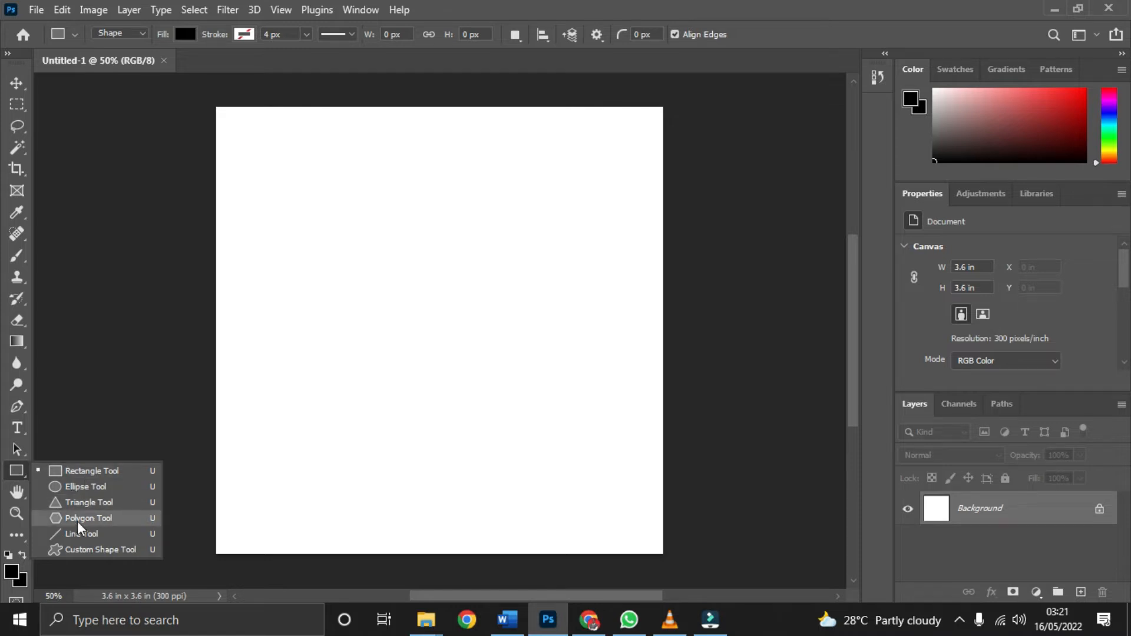
{"action": "left_click", "coordinate": [72, 491]}
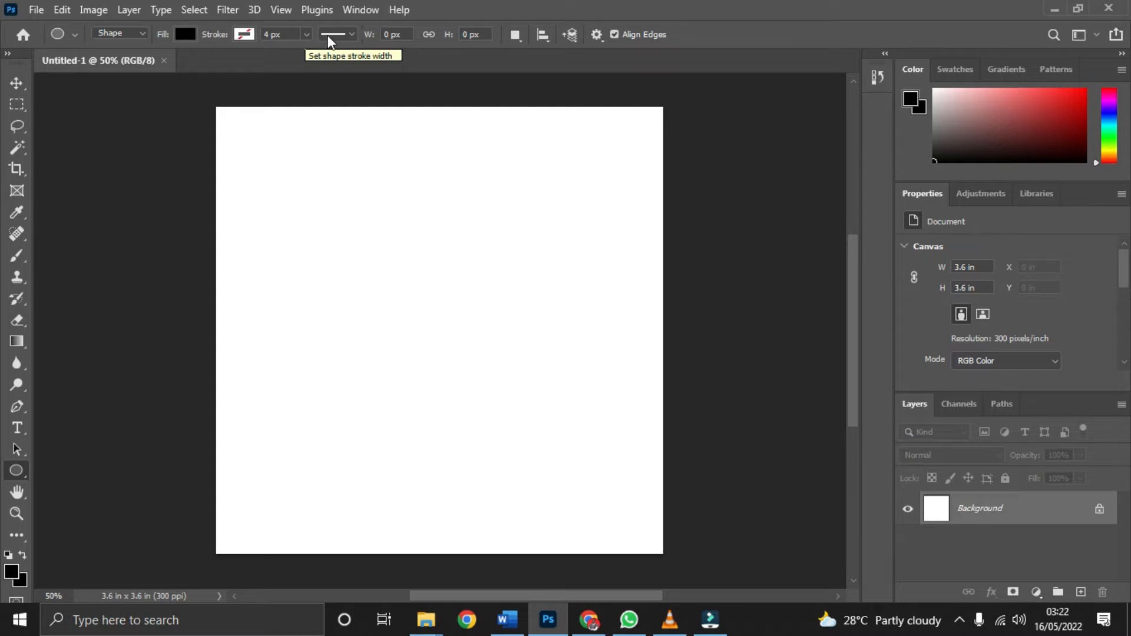
{"action": "left_click", "coordinate": [352, 34]}
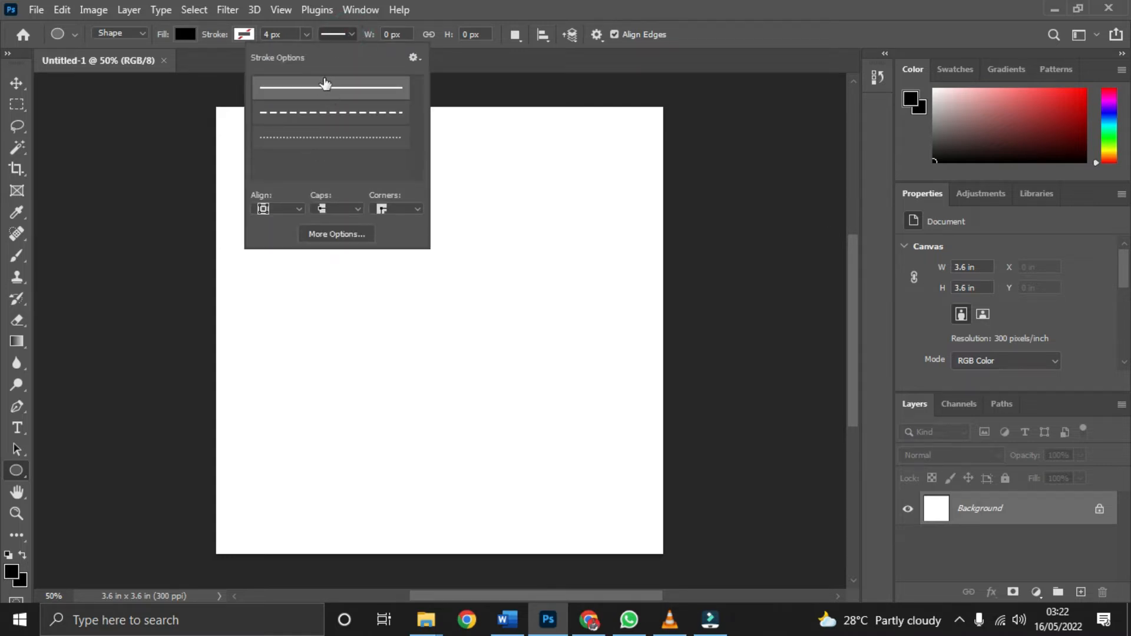
{"action": "left_click", "coordinate": [348, 36]}
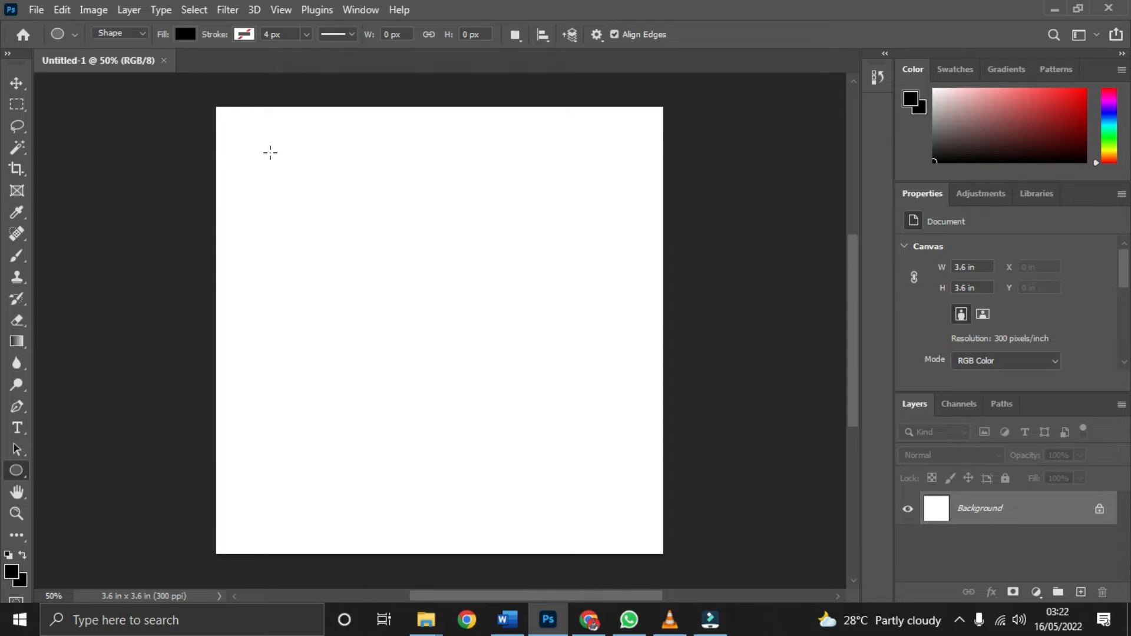
{"action": "left_click", "coordinate": [262, 158]}
{"action": "left_click_drag", "start_coordinate": [351, 255], "coordinate": [396, 289]}
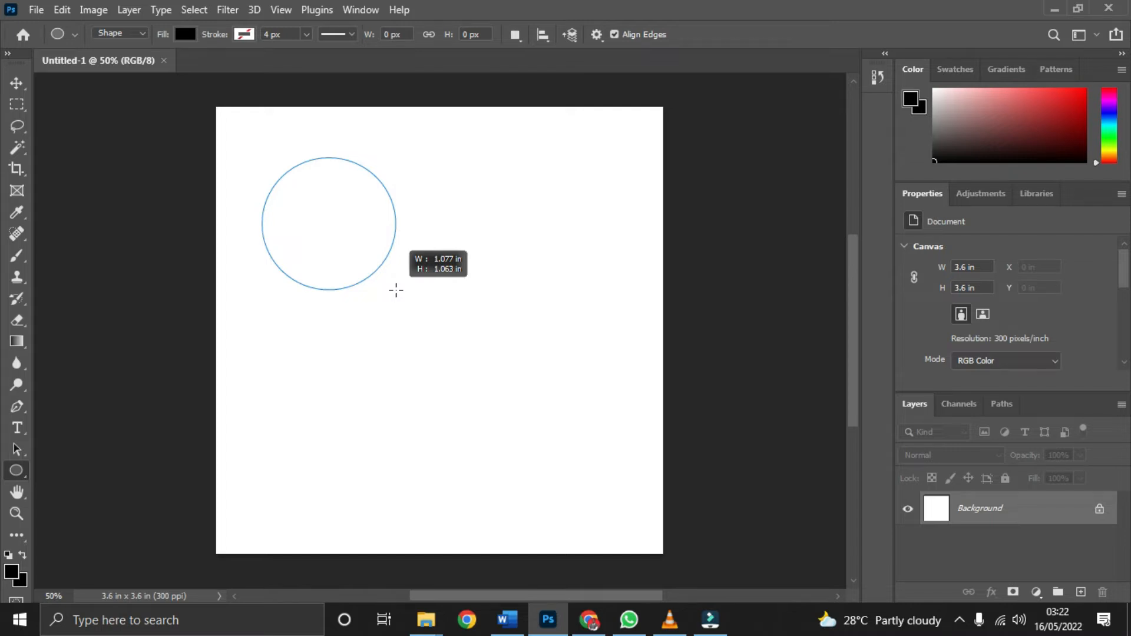
{"action": "left_click_drag", "start_coordinate": [396, 290], "coordinate": [395, 290]}
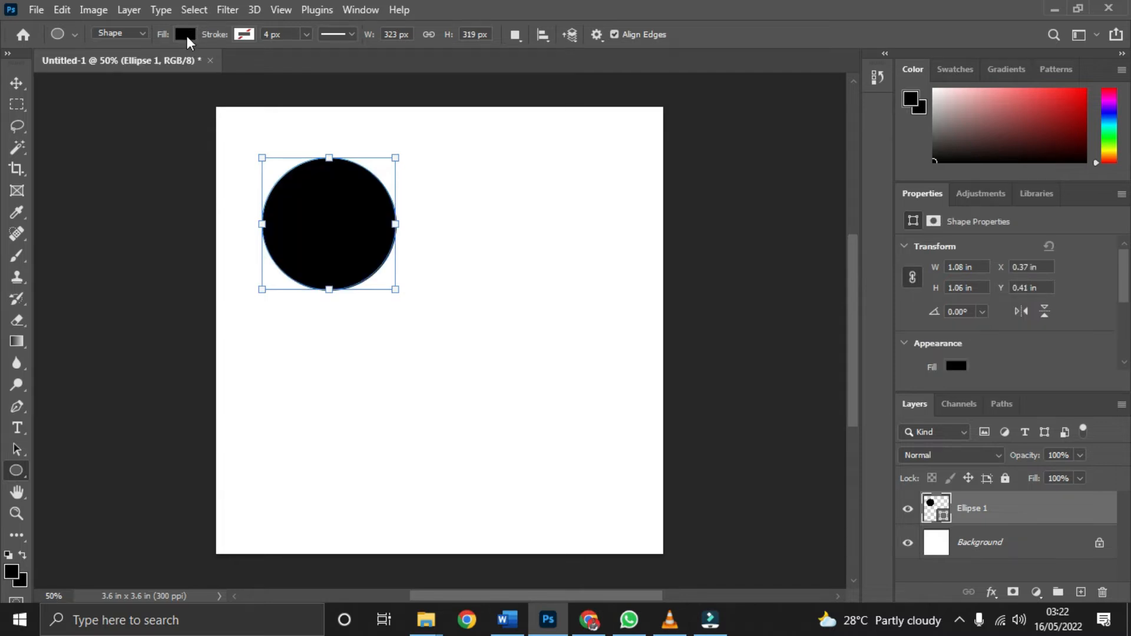
- Set the circle's fill to the dark red b20505
{"action": "left_click", "coordinate": [186, 34]}
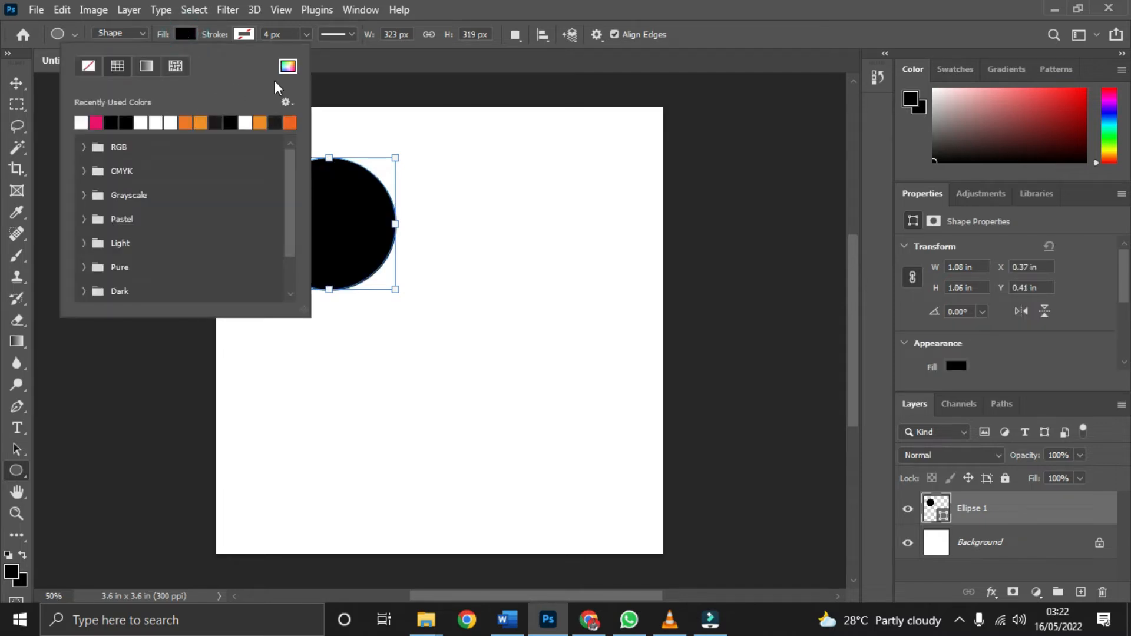
{"action": "left_click", "coordinate": [281, 69]}
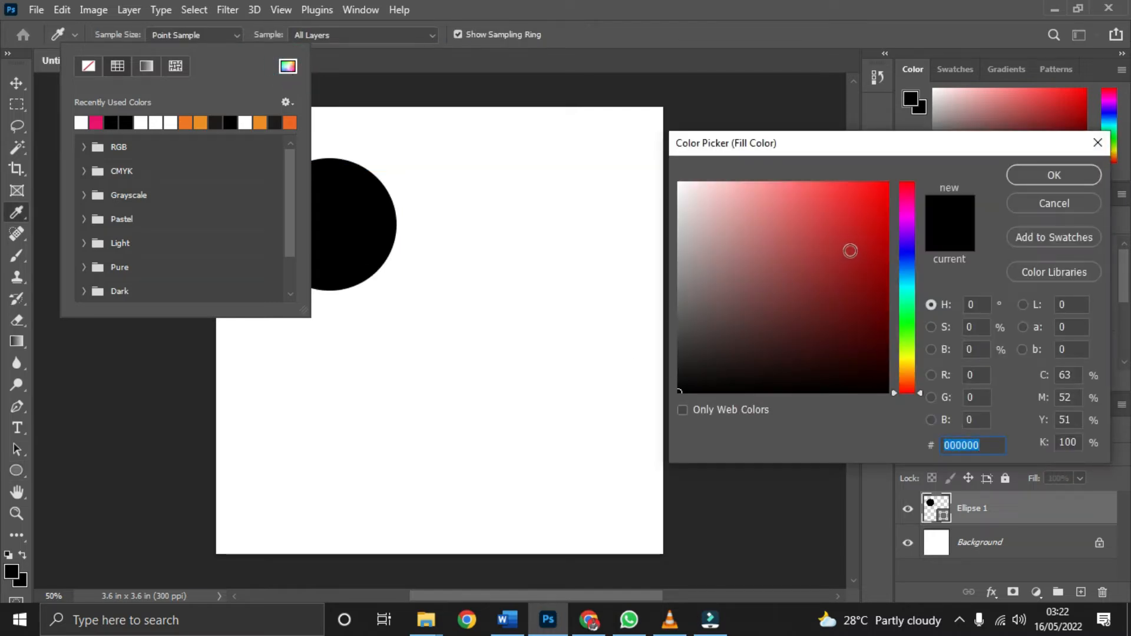
{"action": "left_click", "coordinate": [862, 206]}
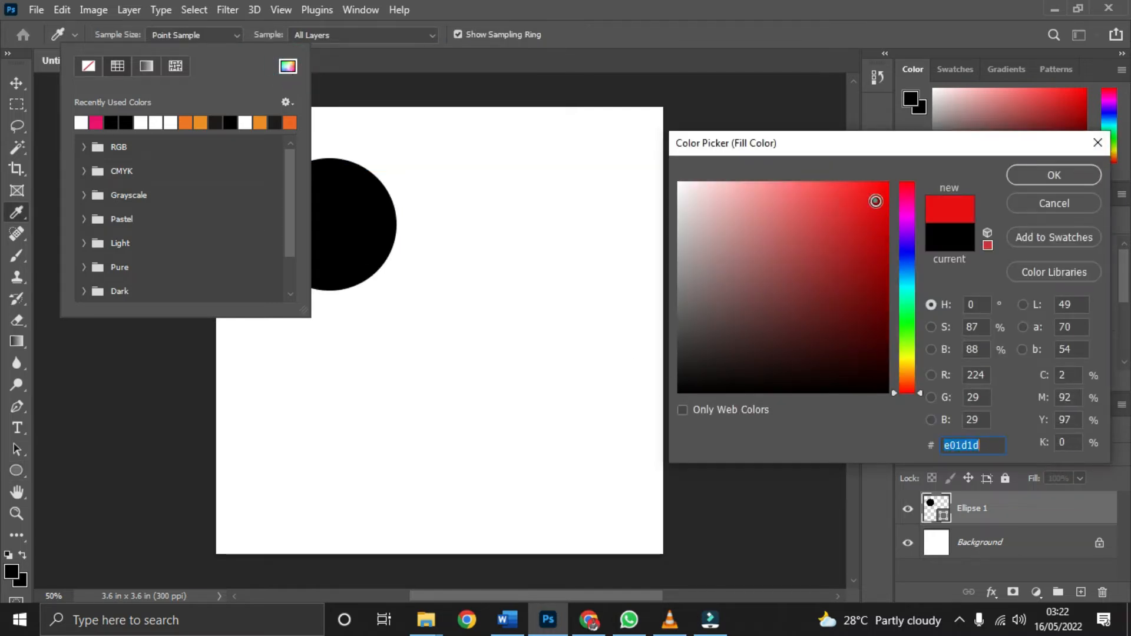
{"action": "left_click", "coordinate": [878, 286]}
{"action": "left_click", "coordinate": [882, 246]}
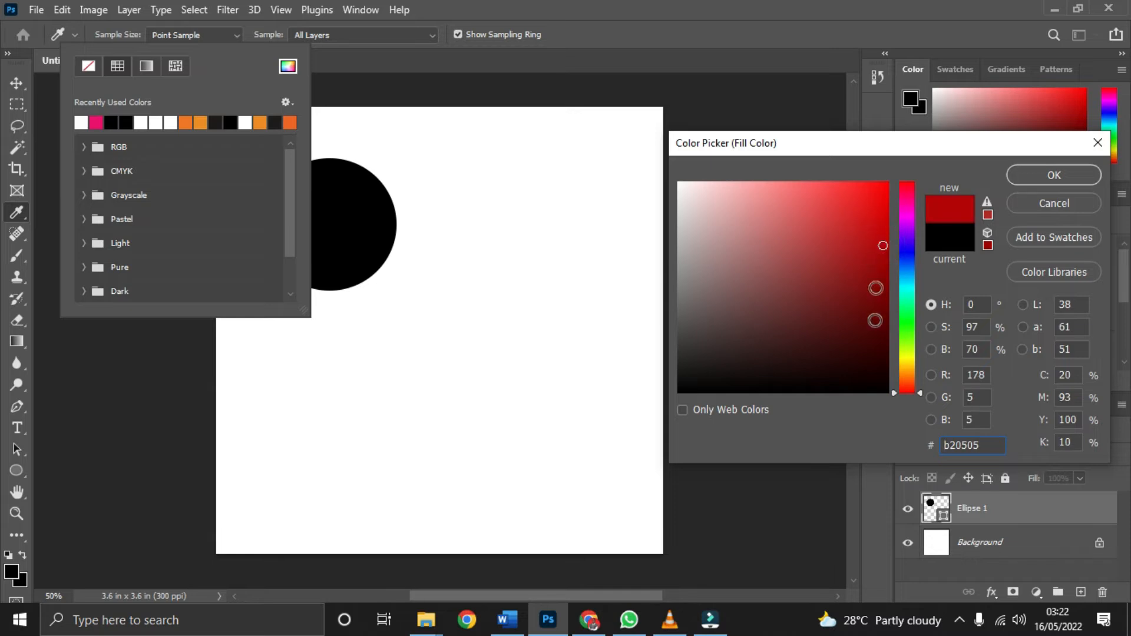
{"action": "left_click", "coordinate": [1019, 177]}
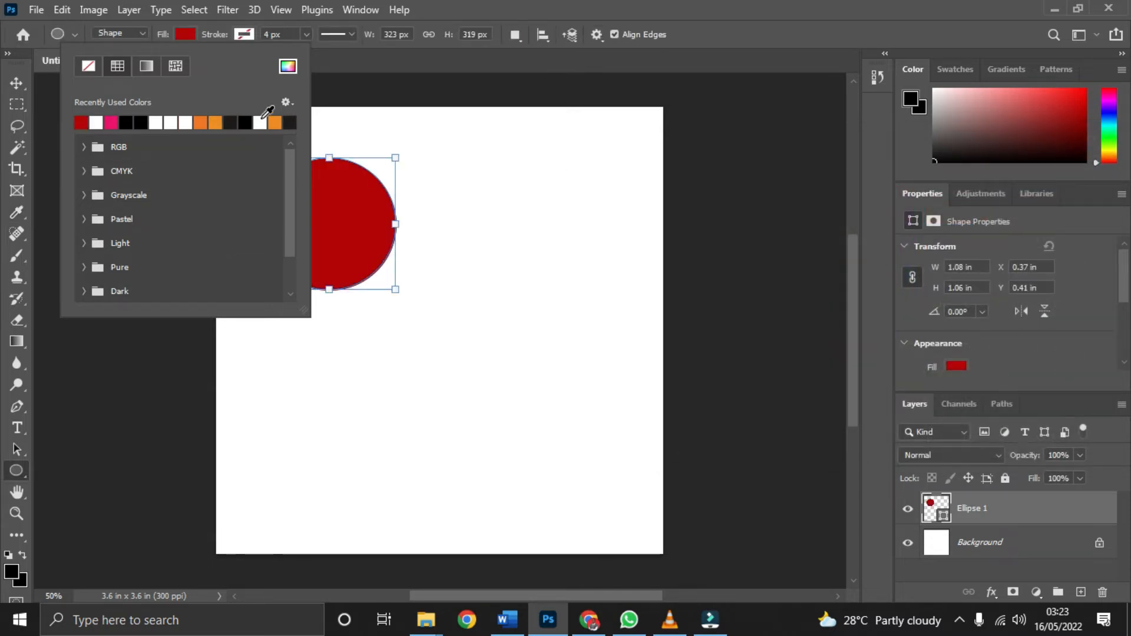
- Give the circle a black stroke and increase the stroke width to about 12.87 px
{"action": "left_click", "coordinate": [244, 34]}
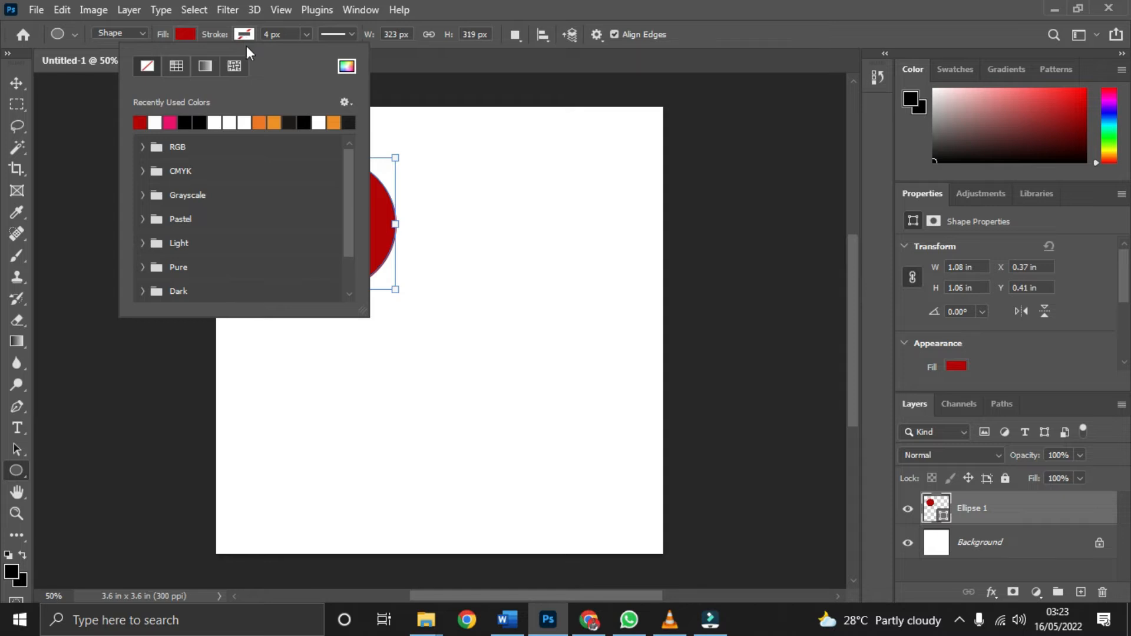
{"action": "left_click", "coordinate": [245, 33]}
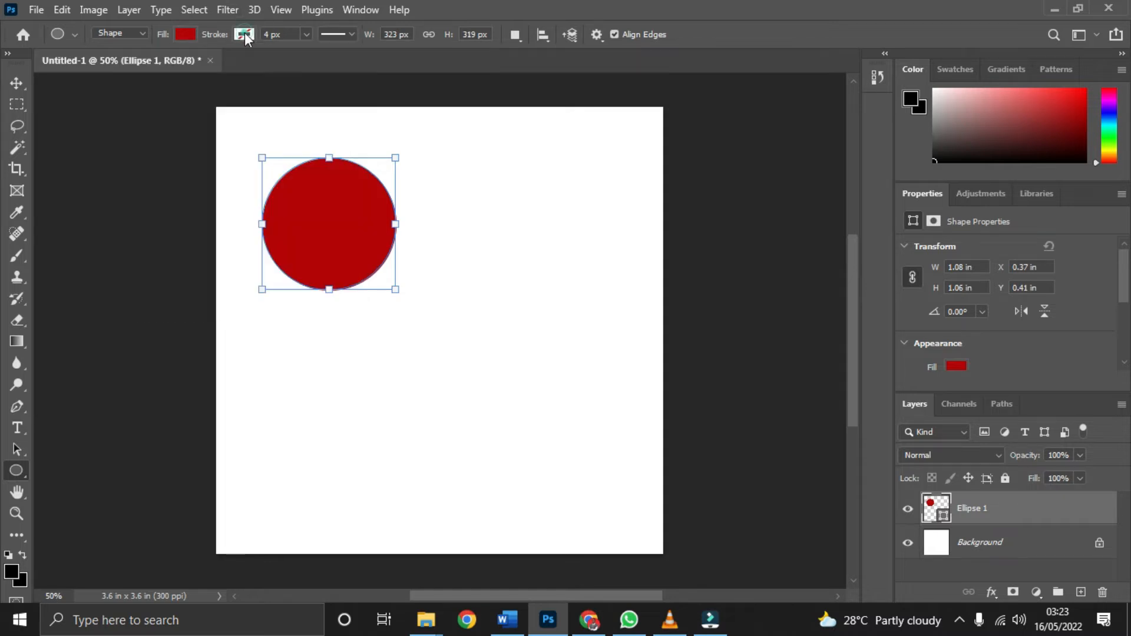
{"action": "left_click", "coordinate": [245, 33]}
{"action": "left_click", "coordinate": [245, 33]}
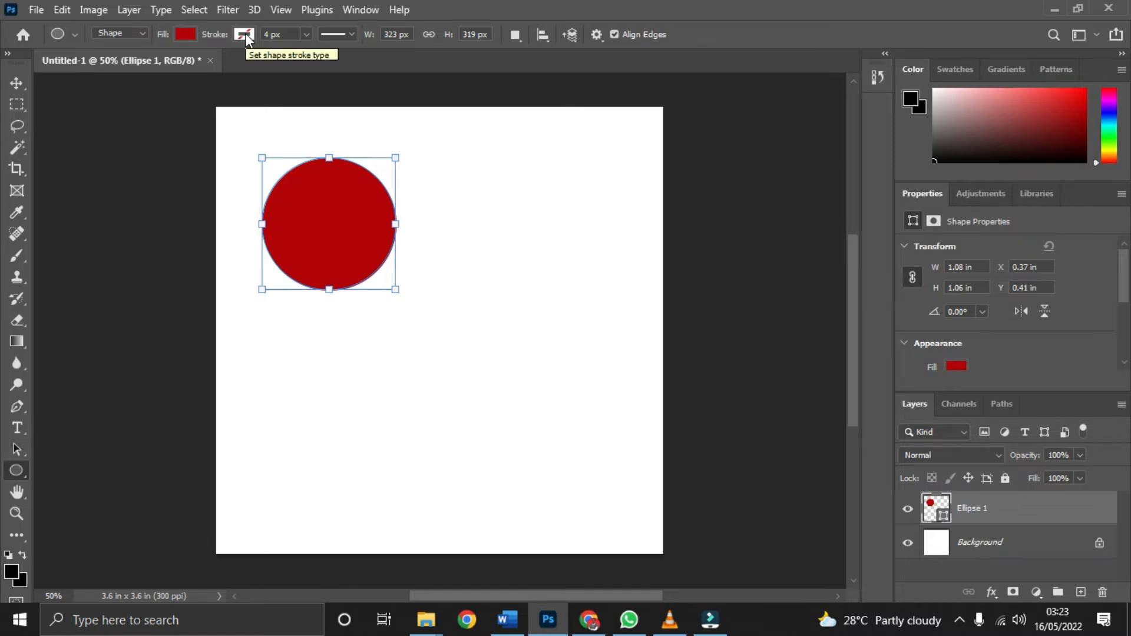
{"action": "left_click", "coordinate": [244, 34]}
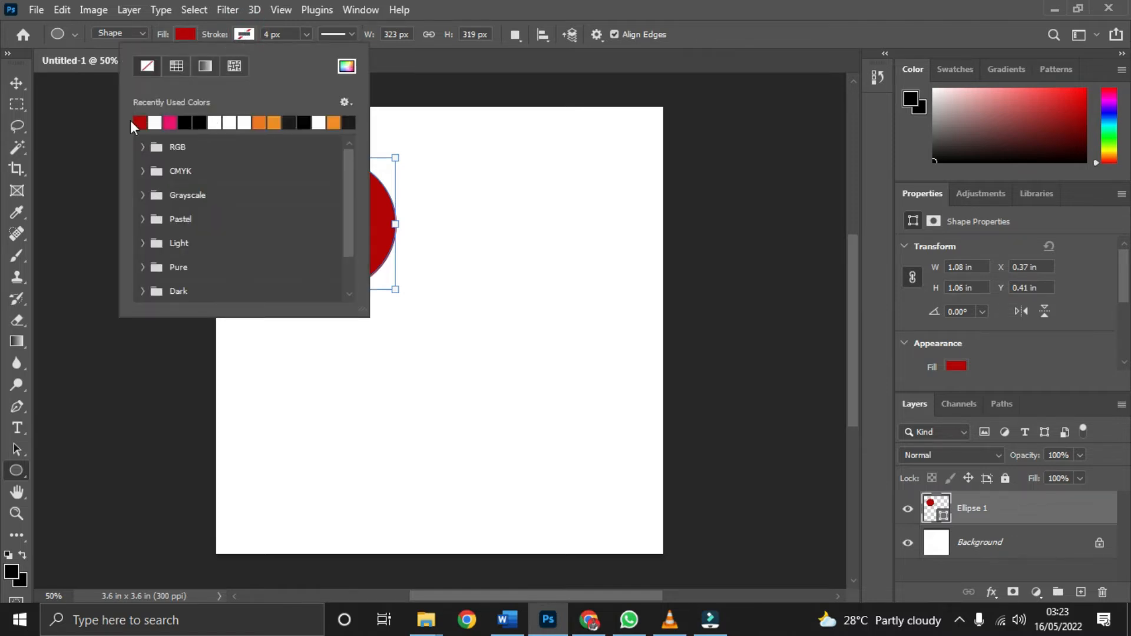
{"action": "left_click", "coordinate": [197, 123]}
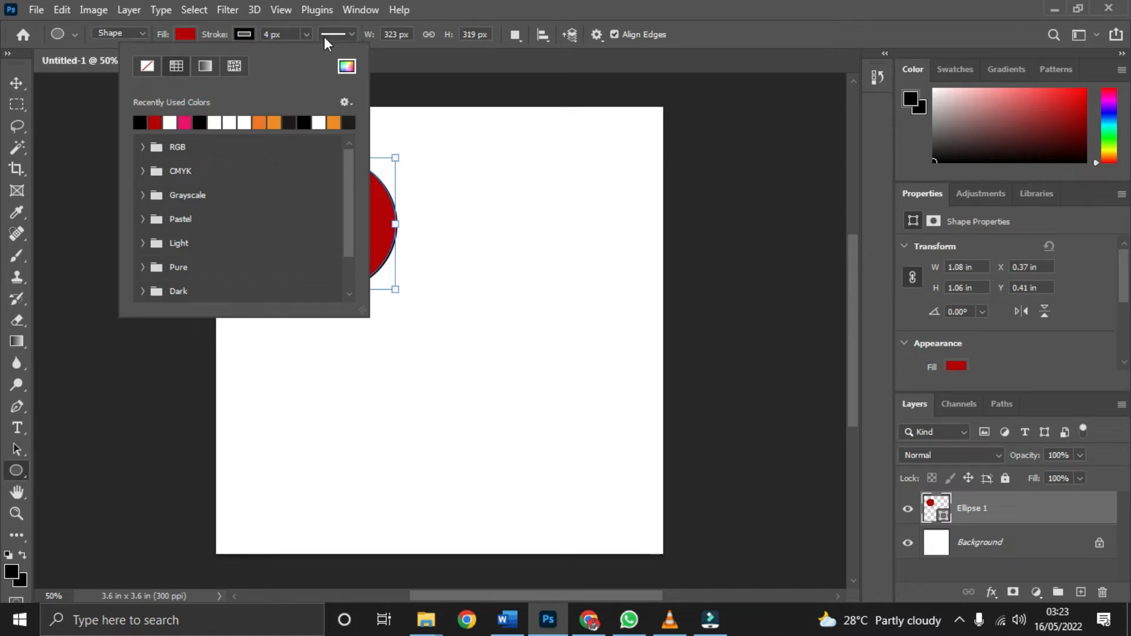
{"action": "mouse_move", "coordinate": [305, 34]}
{"action": "left_mouse_down"}
{"action": "mouse_move", "coordinate": [320, 54]}
{"action": "mouse_move", "coordinate": [309, 55]}
{"action": "left_mouse_up"}
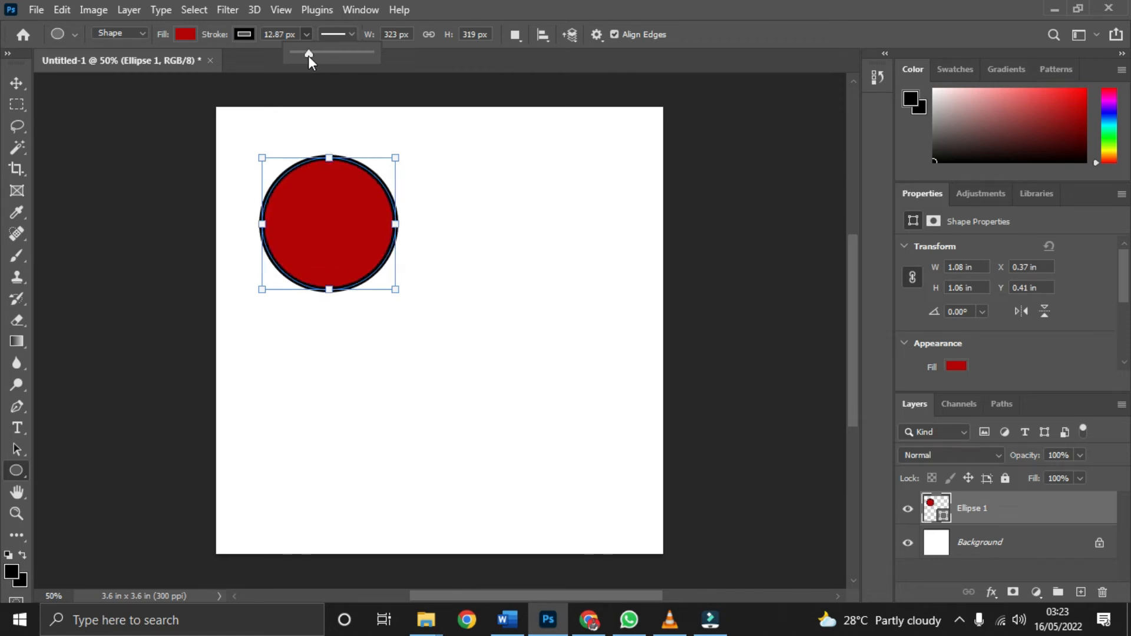
- Change the circle's stroke to a black-to-white gradient of the Linear type
{"action": "left_click", "coordinate": [246, 34]}
{"action": "left_click", "coordinate": [243, 33]}
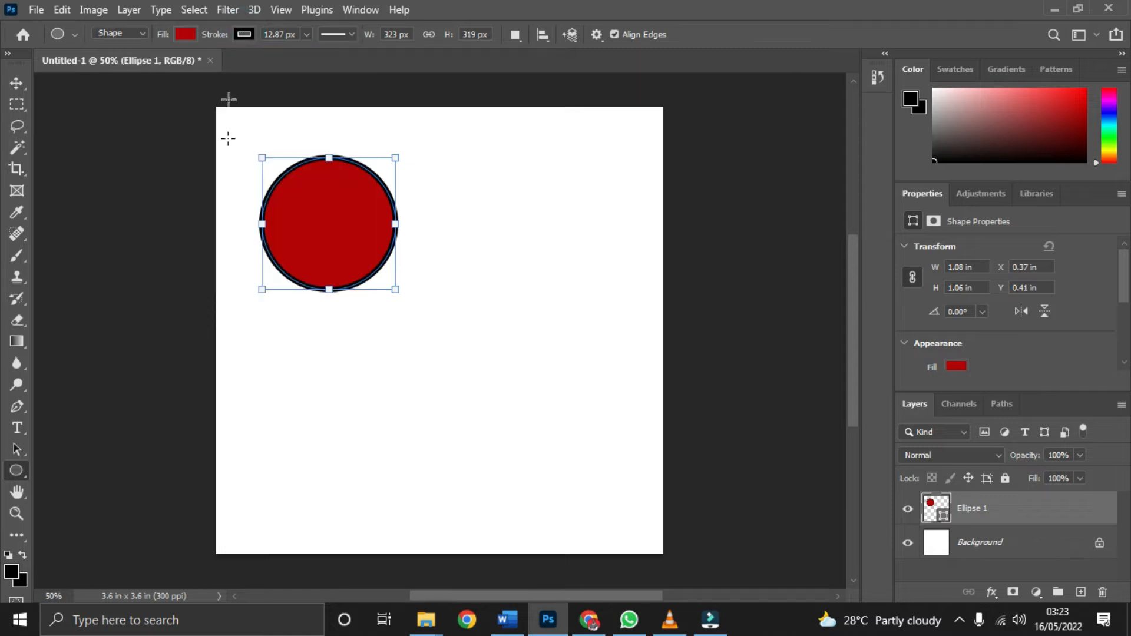
{"action": "left_click", "coordinate": [242, 35]}
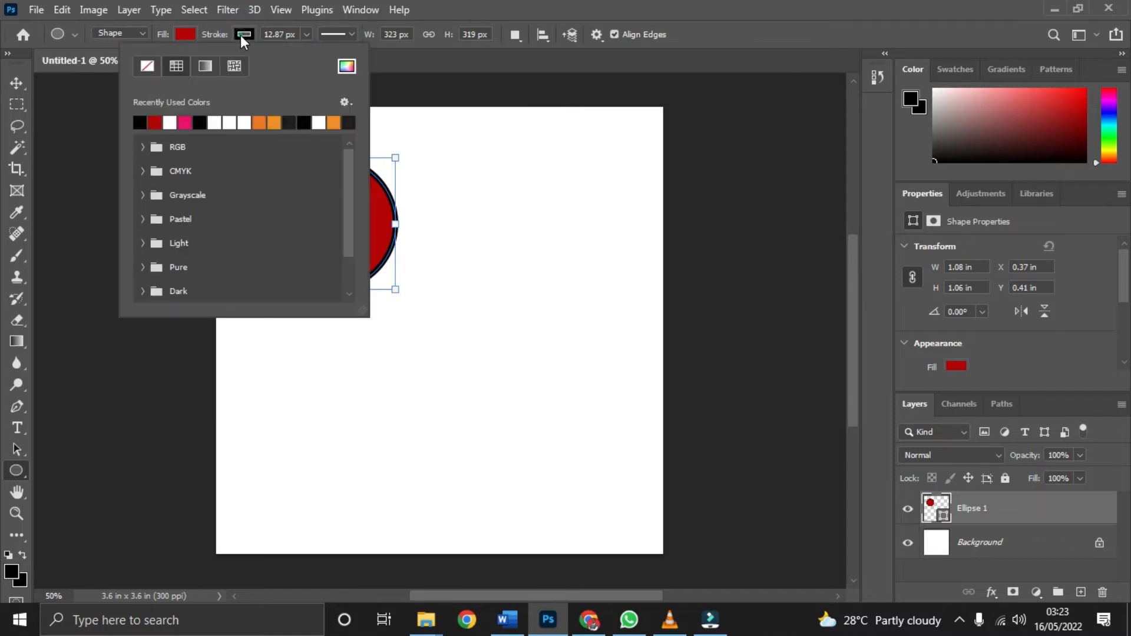
{"action": "left_click", "coordinate": [204, 67]}
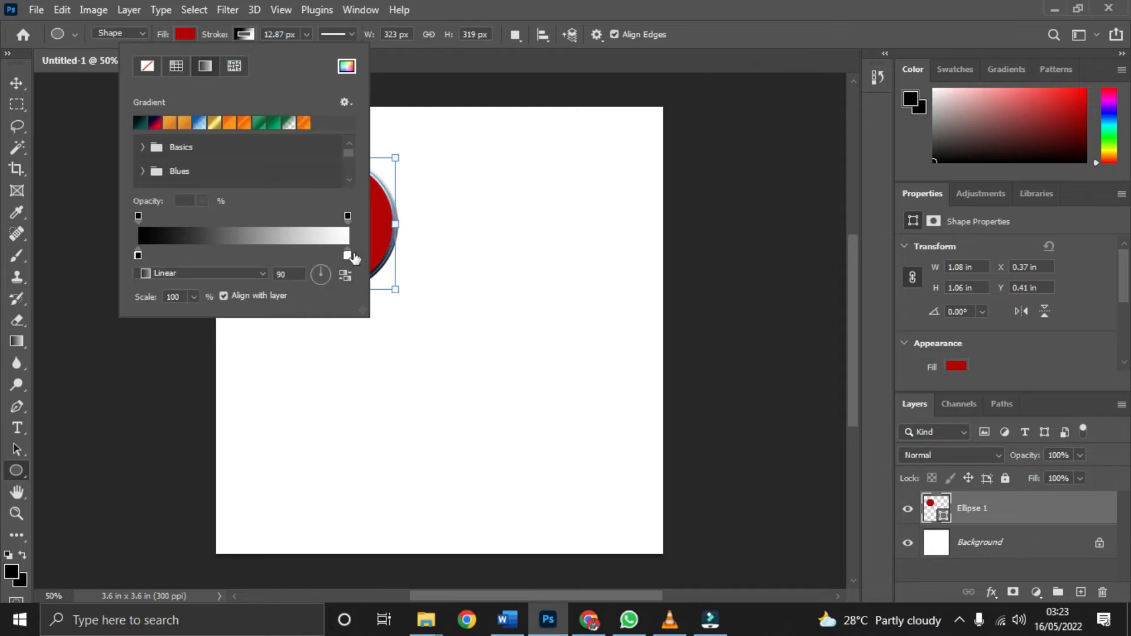
{"action": "left_click", "coordinate": [200, 271]}
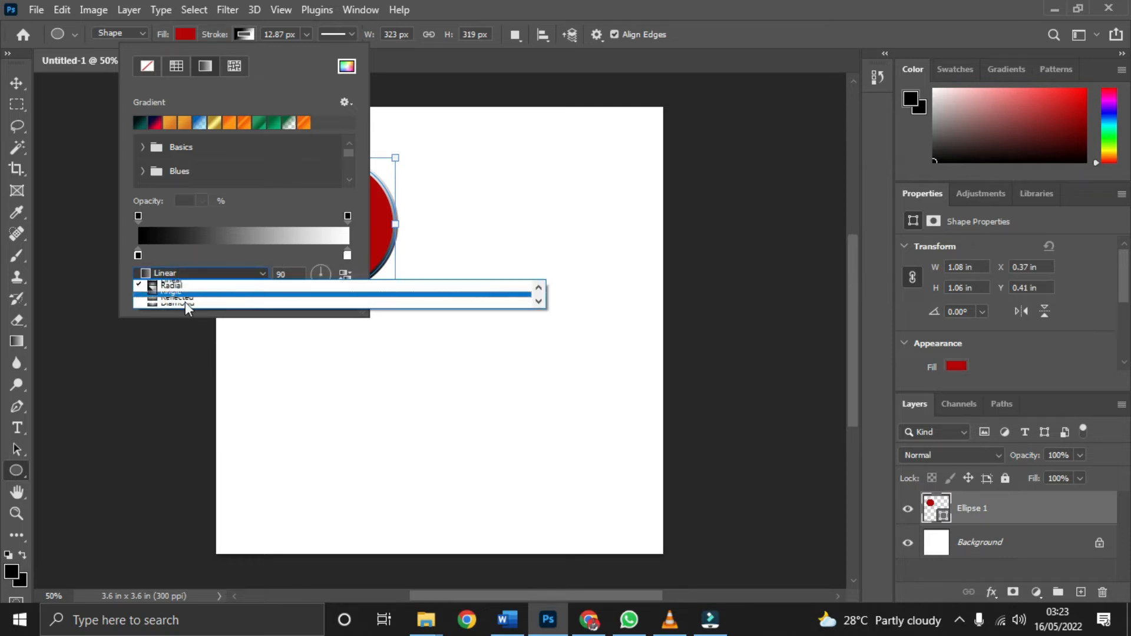
{"action": "left_click", "coordinate": [187, 270]}
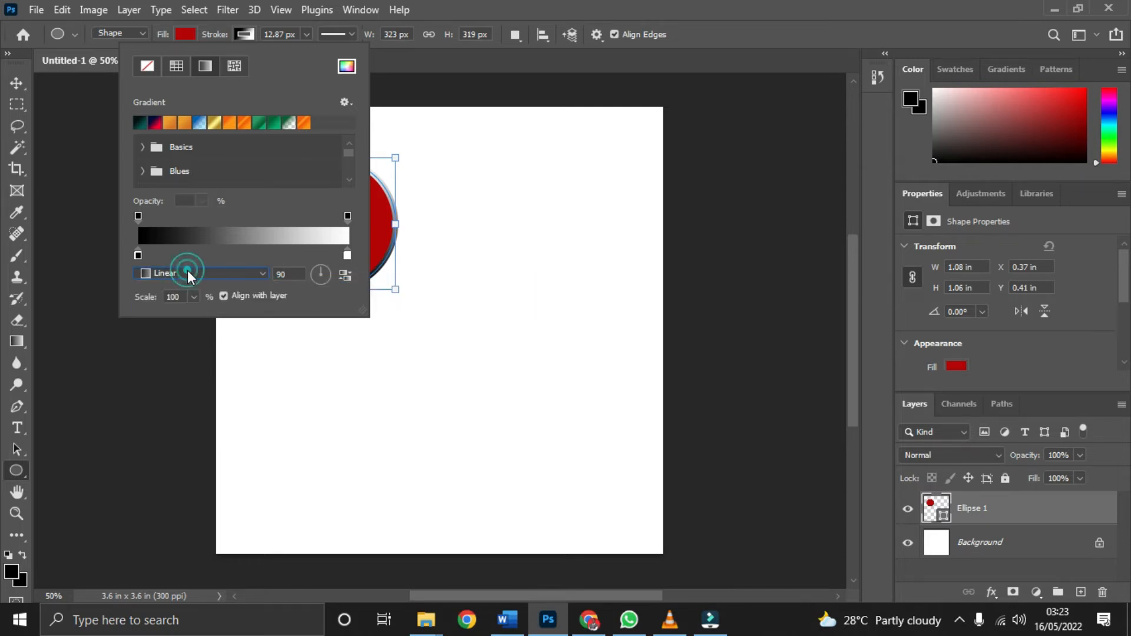
- Inspect the colours of the stroke gradient's start and end stops
{"action": "double_click", "coordinate": [137, 255]}
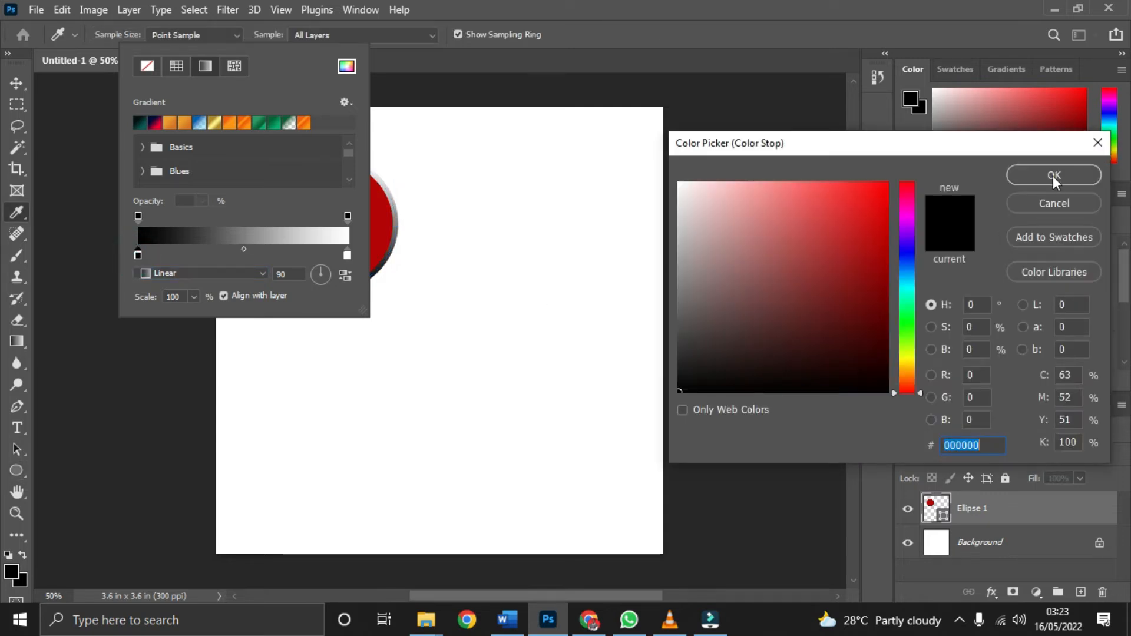
{"action": "left_click", "coordinate": [1043, 182]}
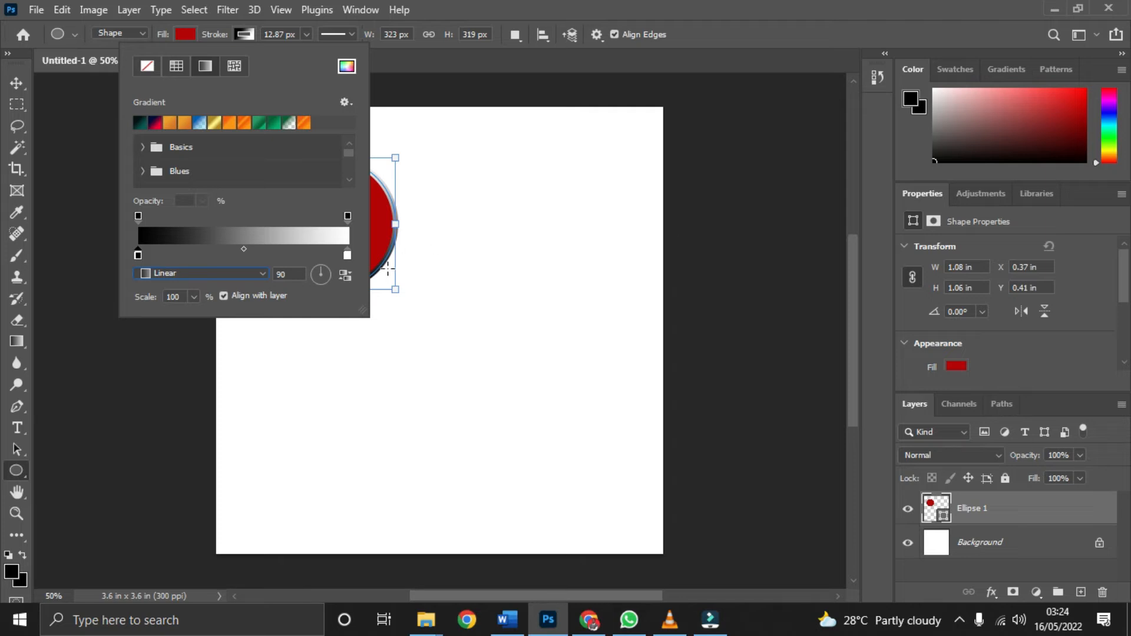
{"action": "double_click", "coordinate": [346, 256]}
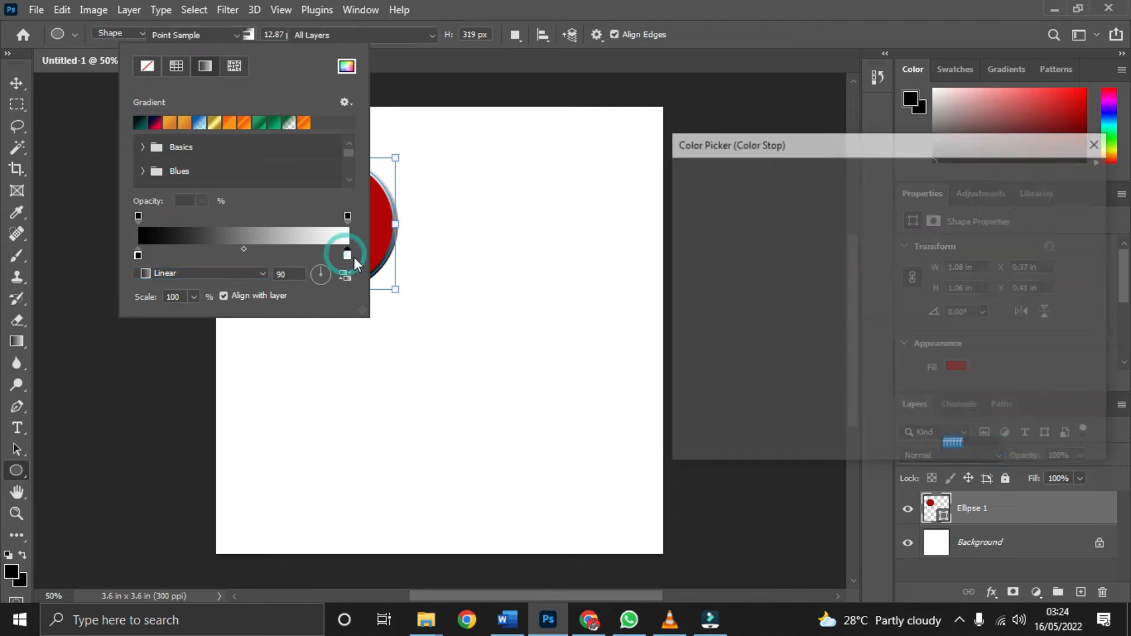
{"action": "left_click", "coordinate": [1037, 177]}
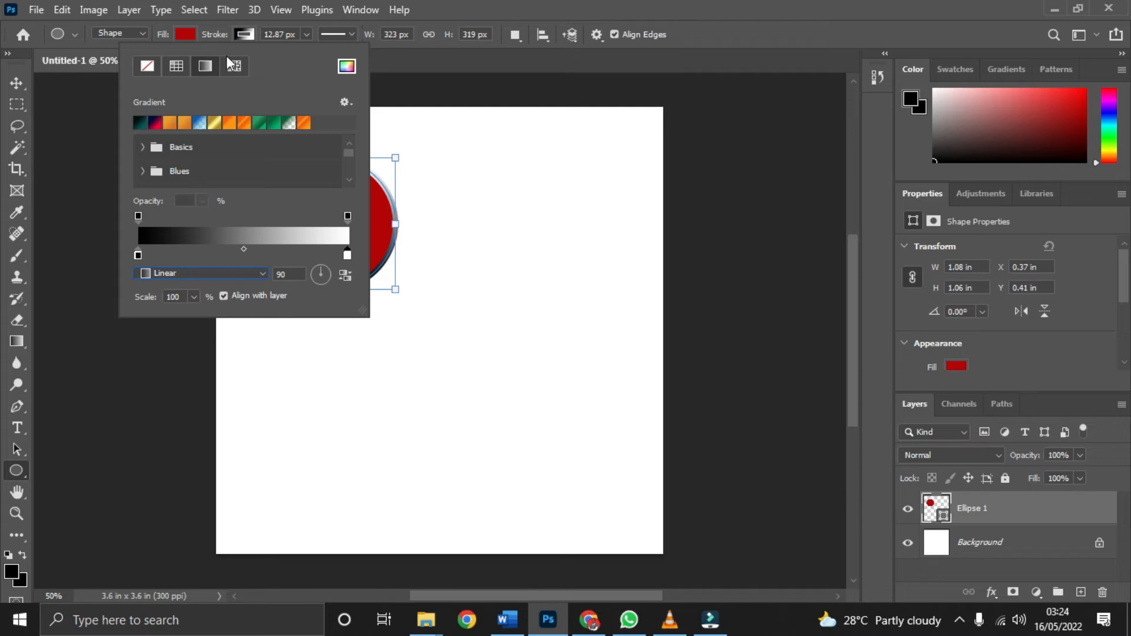
{"action": "left_click", "coordinate": [182, 23]}
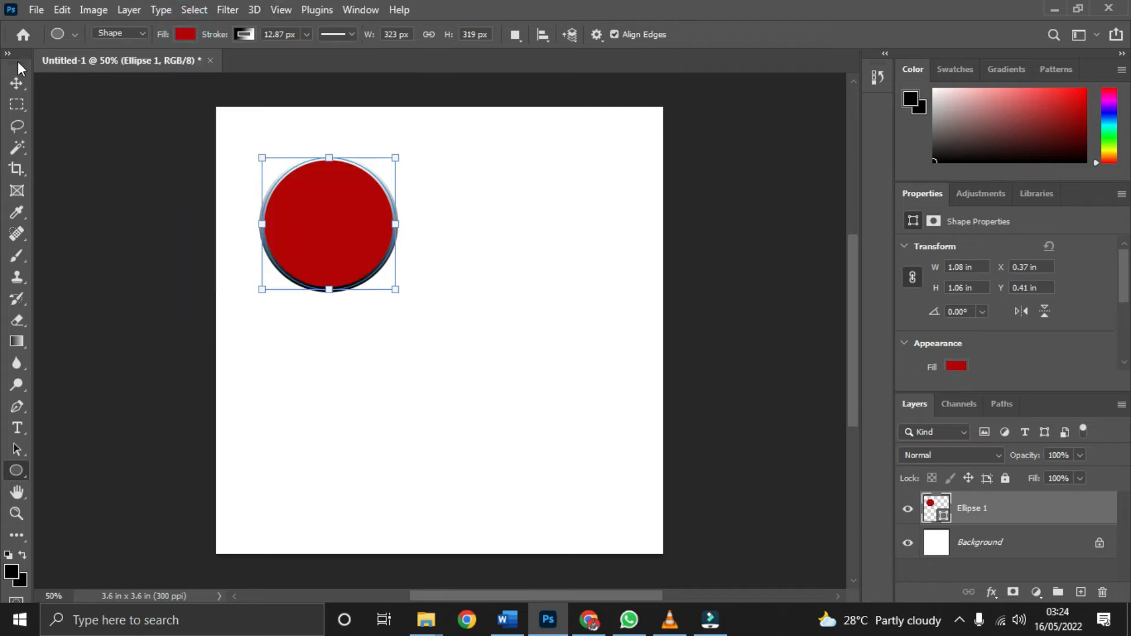
- Move the circle closer to the canvas's upper-left corner, to about X 0.28 in and Y 0.32 in, and deselect it
{"action": "left_click", "coordinate": [17, 83]}
{"action": "left_click_drag", "start_coordinate": [500, 227], "coordinate": [242, 212]}
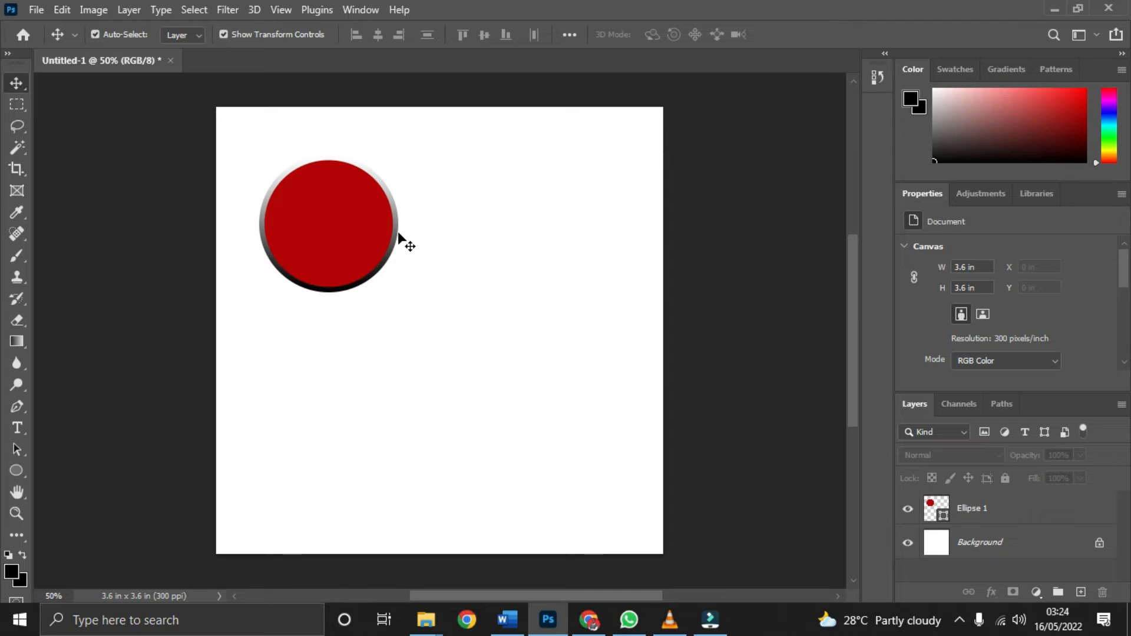
{"action": "left_click", "coordinate": [311, 207]}
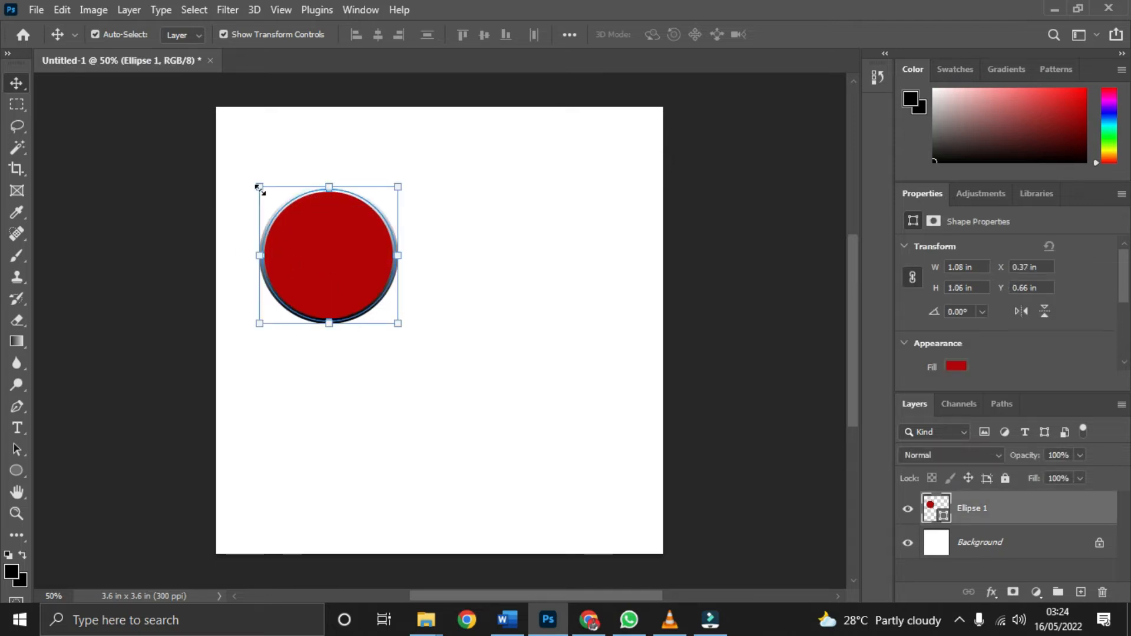
{"action": "left_click_drag", "start_coordinate": [328, 255], "coordinate": [317, 215]}
{"action": "left_click", "coordinate": [319, 374]}
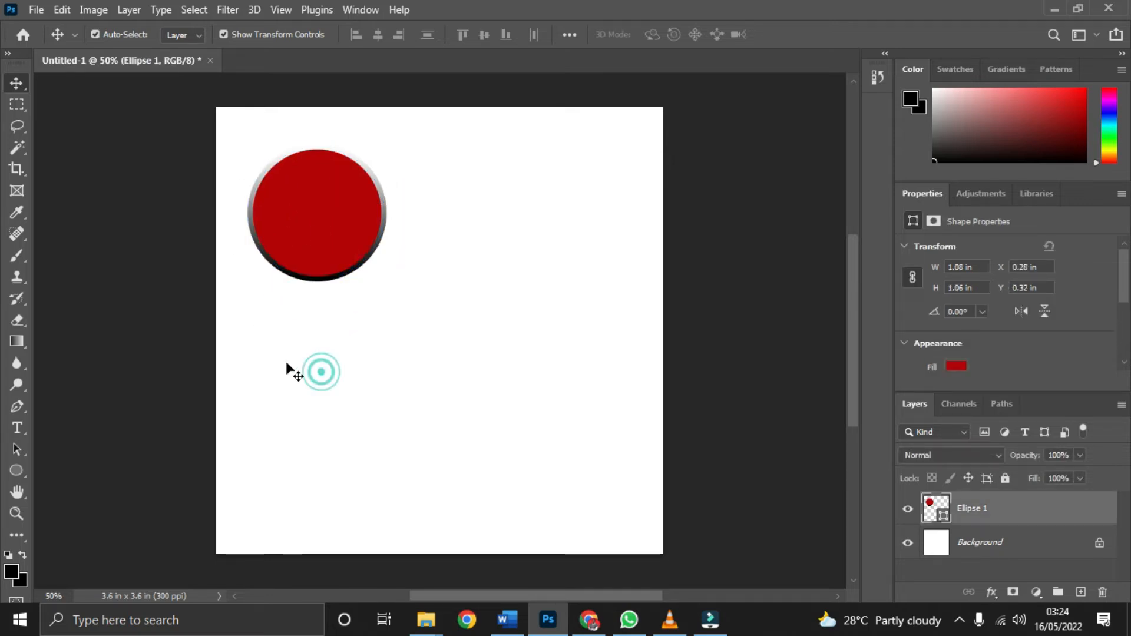
- Draw a rectangle about 1.35 in wide and 0.84 in high to the right of the circle with the Rectangle tool
{"action": "left_click", "coordinate": [20, 471]}
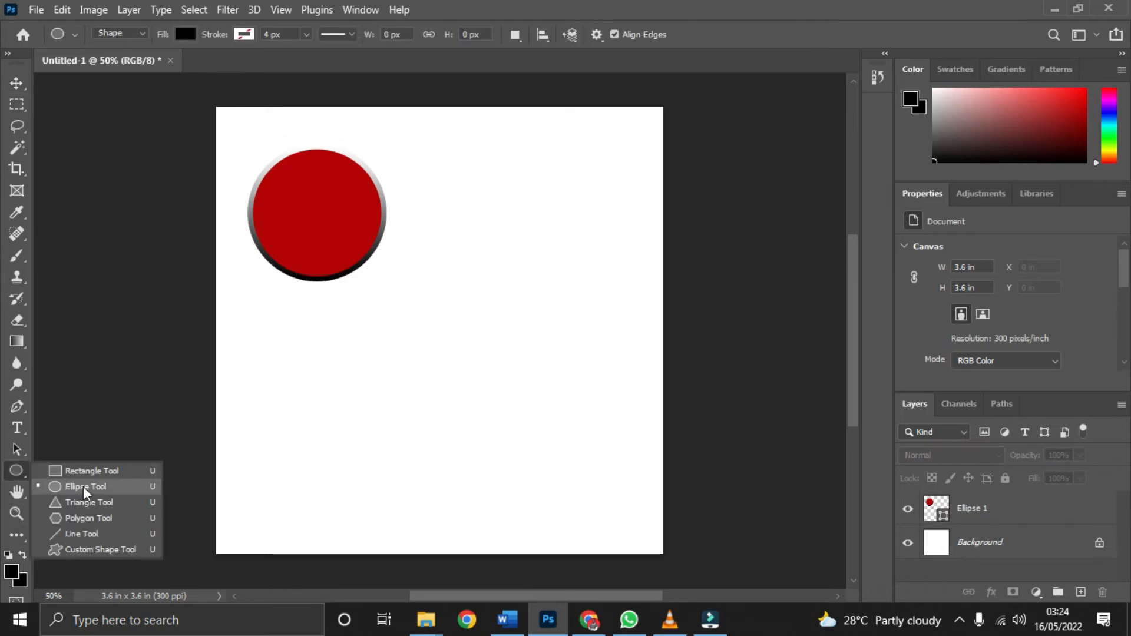
{"action": "left_click", "coordinate": [85, 472]}
{"action": "left_click_drag", "start_coordinate": [439, 170], "coordinate": [606, 275]}
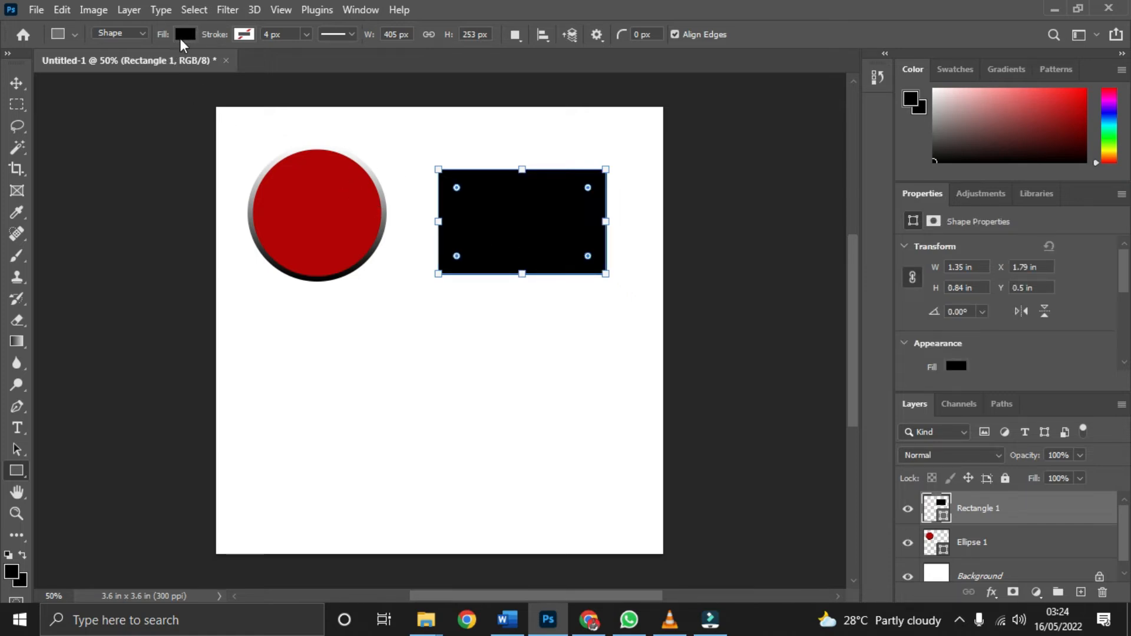
- Fill the rectangle with a custom lime green, about #a7e500
{"action": "left_click", "coordinate": [188, 34]}
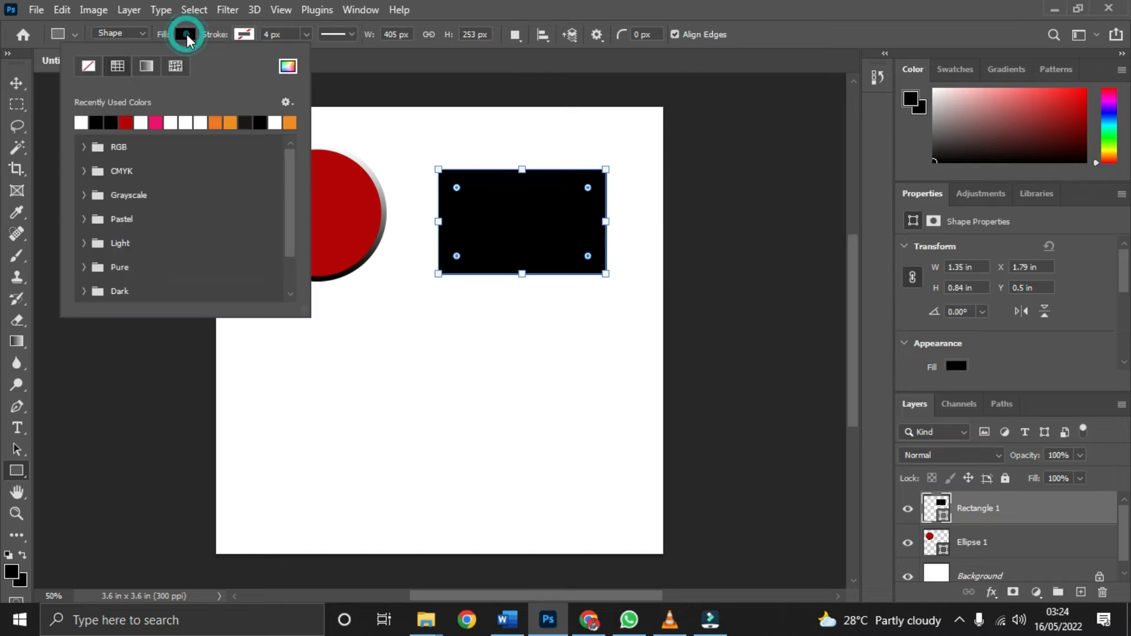
{"action": "left_click", "coordinate": [286, 69]}
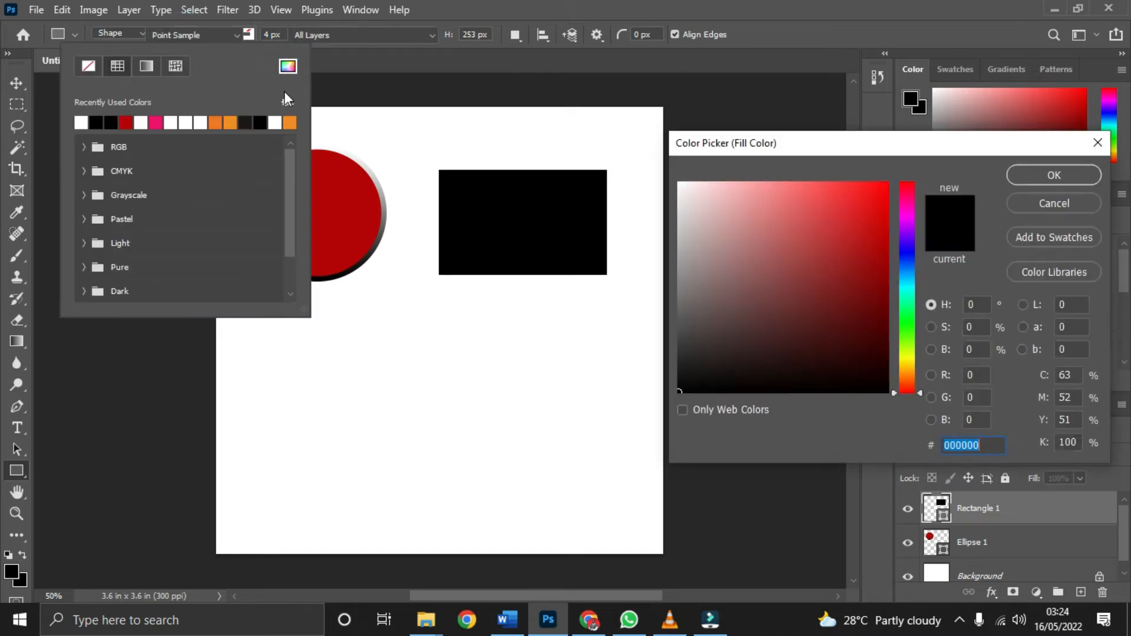
{"action": "left_click", "coordinate": [907, 348]}
{"action": "left_click", "coordinate": [888, 203]}
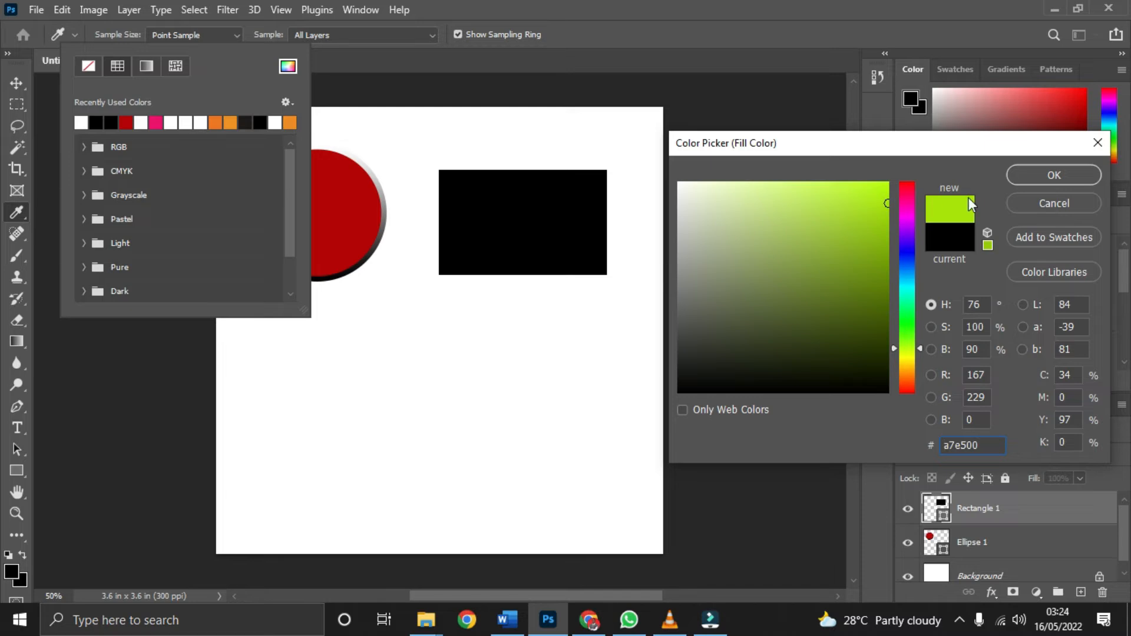
{"action": "key", "text": "Return"}
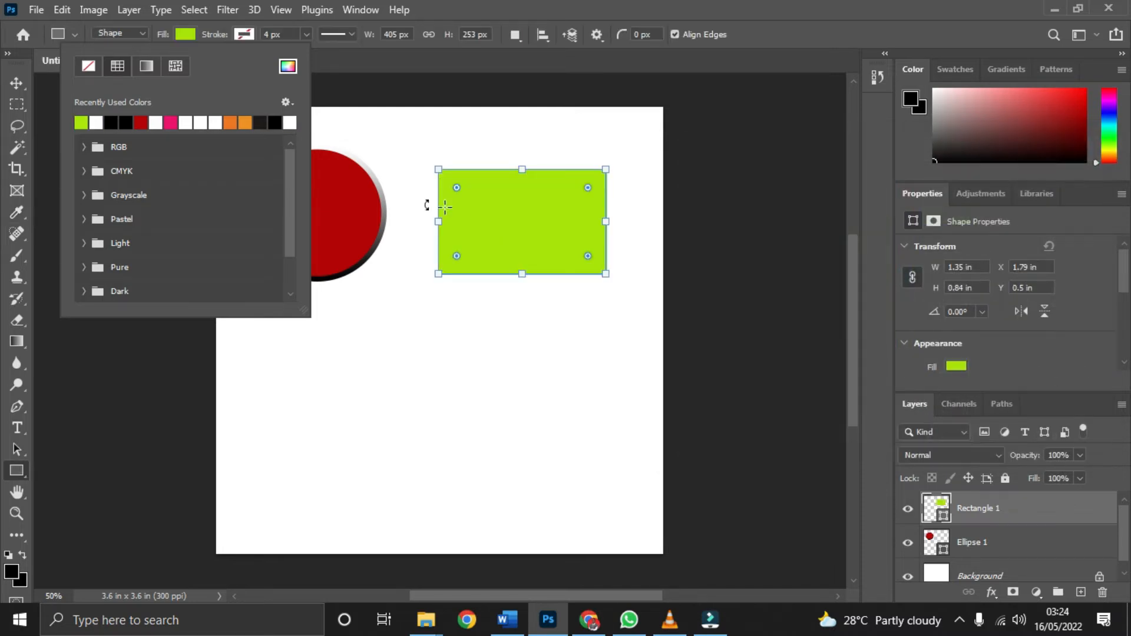
- Give the rectangle a Linear gradient stroke and set the gradient's start stop to bright red
{"action": "left_click", "coordinate": [243, 34]}
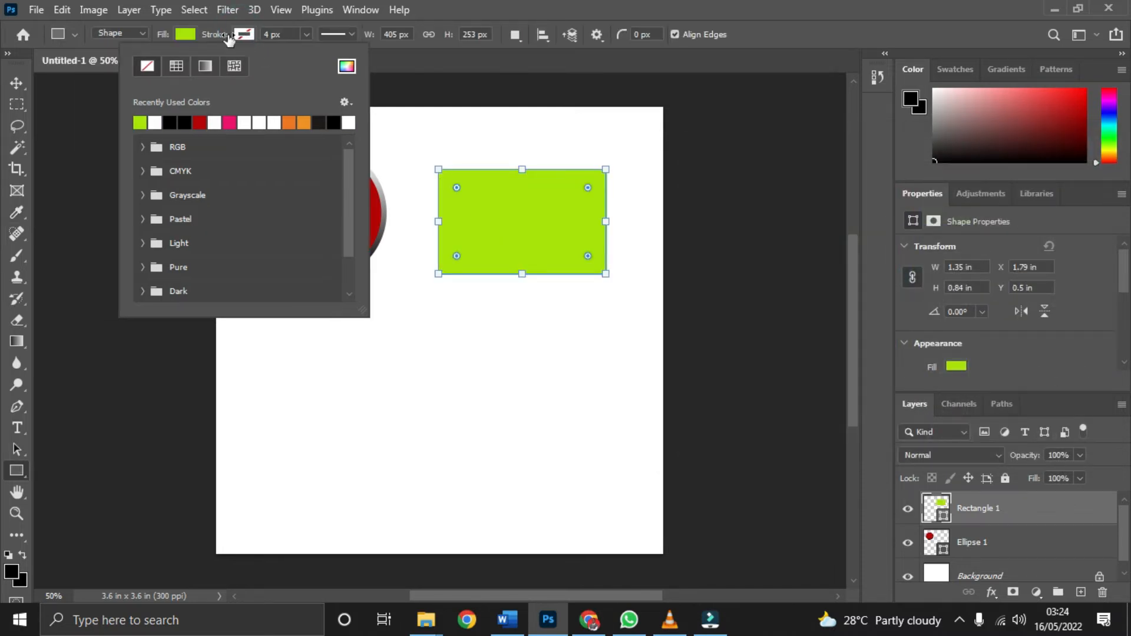
{"action": "left_click", "coordinate": [205, 66]}
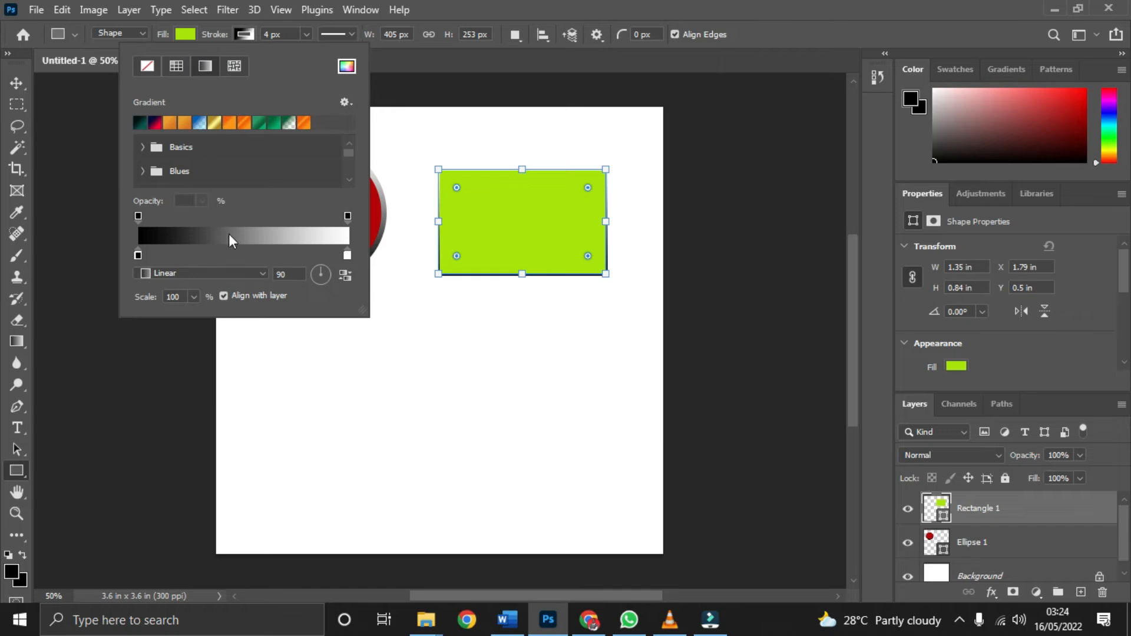
{"action": "double_click", "coordinate": [139, 254]}
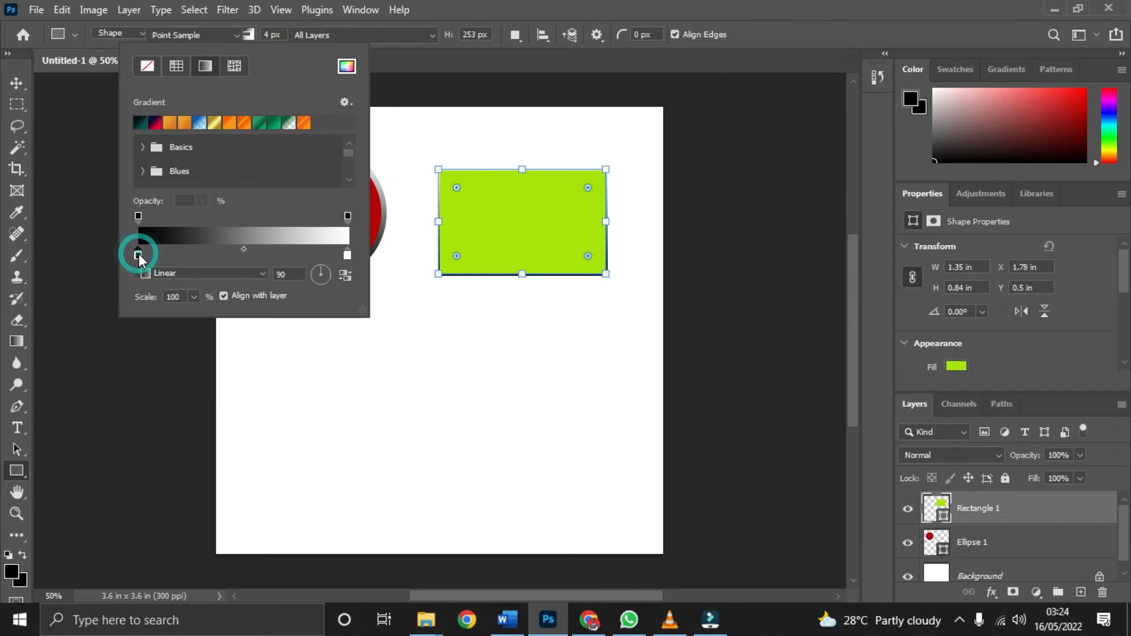
{"action": "left_click_drag", "start_coordinate": [876, 196], "coordinate": [888, 183]}
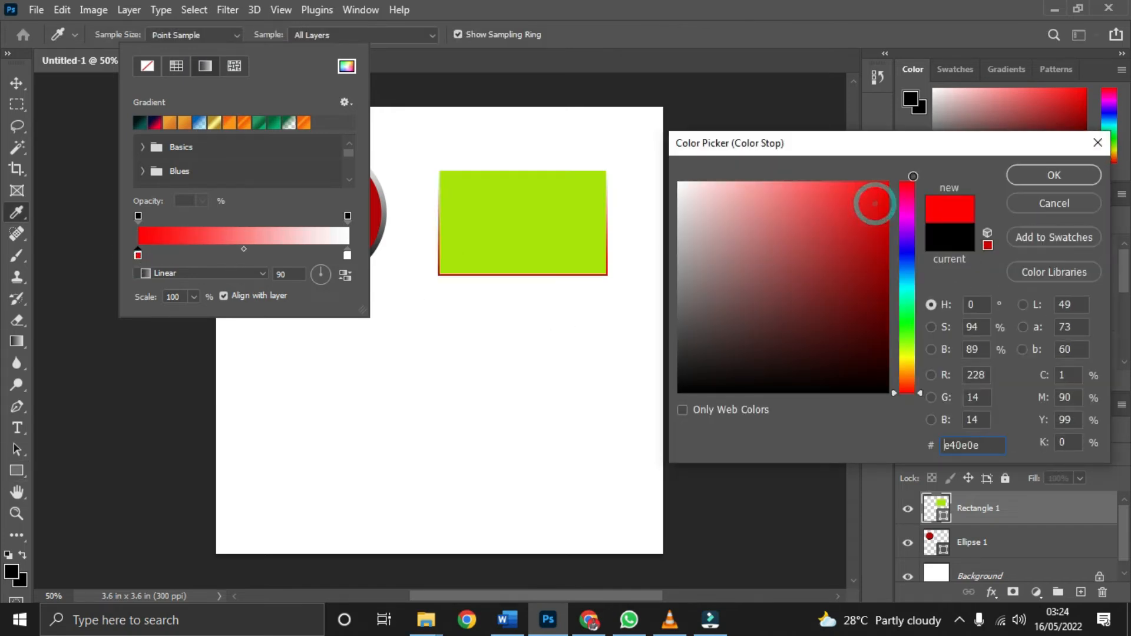
{"action": "left_click", "coordinate": [1025, 175]}
- Set the end stop of the rectangle's stroke gradient to a very dark, almost black red
{"action": "left_click", "coordinate": [347, 254]}
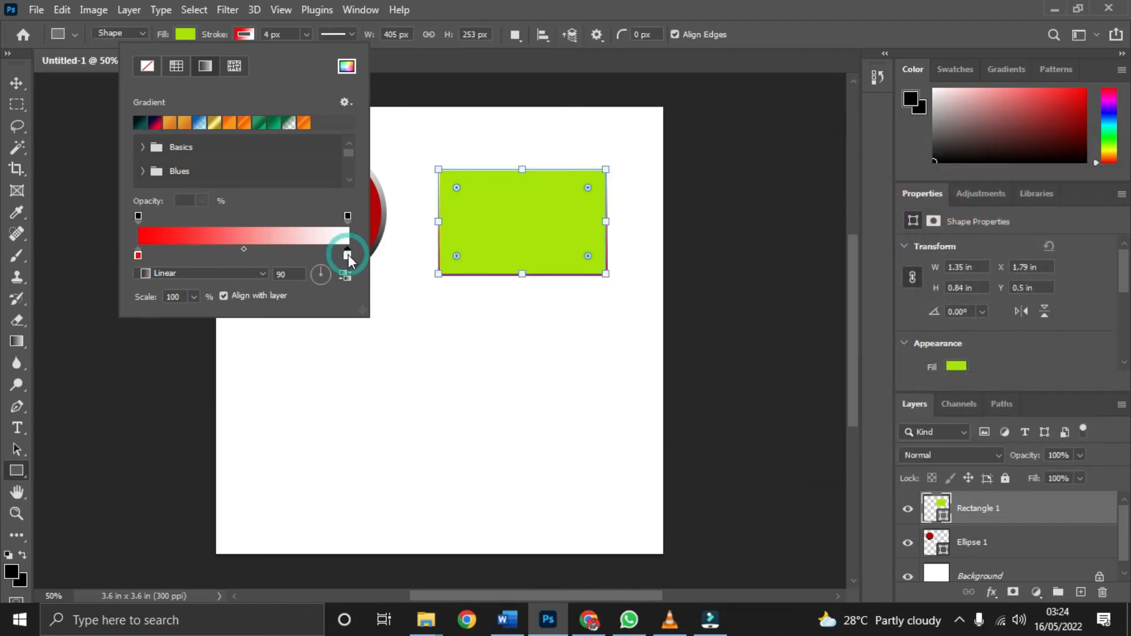
{"action": "double_click", "coordinate": [348, 255]}
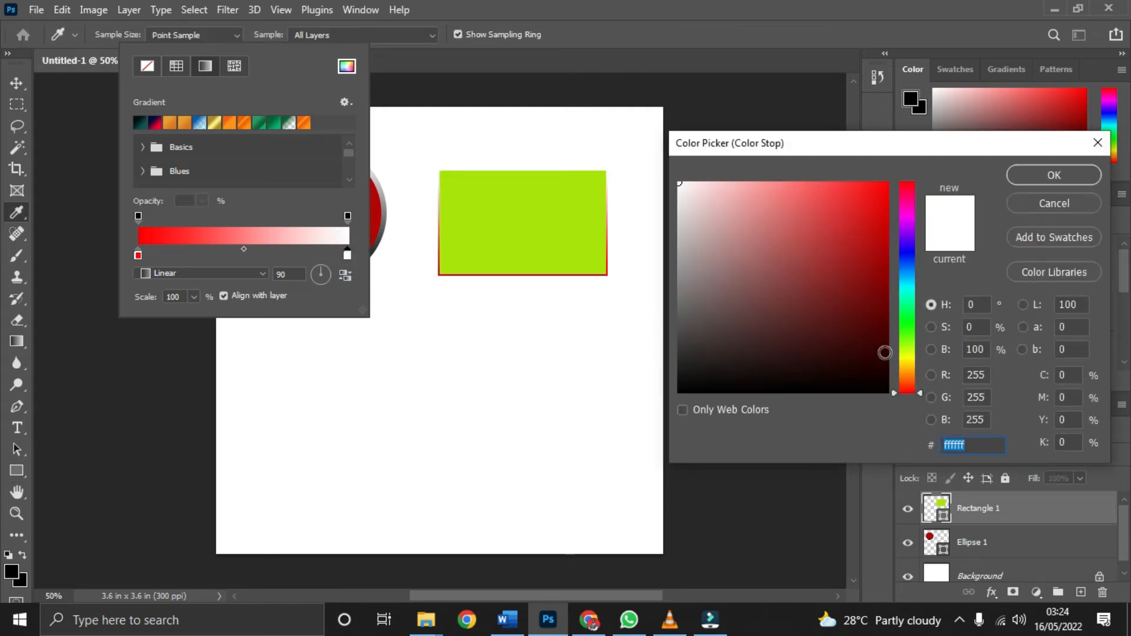
{"action": "left_click_drag", "start_coordinate": [884, 360], "coordinate": [885, 373]}
{"action": "left_click", "coordinate": [1034, 176]}
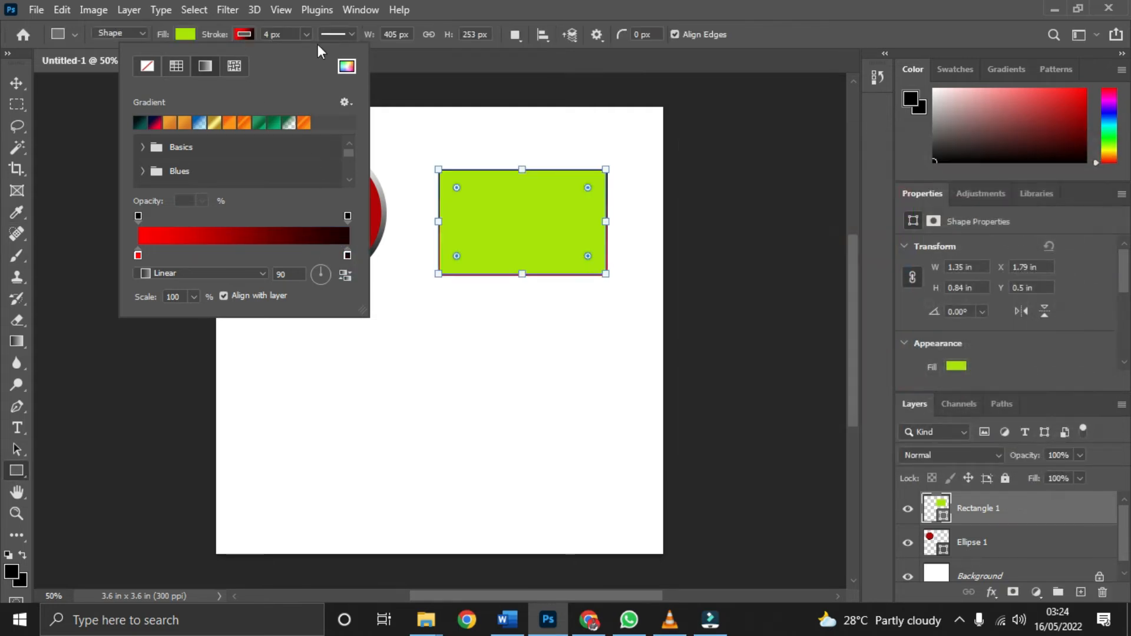
- Thicken the rectangle's stroke to about 18.33 px
{"action": "left_click", "coordinate": [309, 36]}
{"action": "left_click_drag", "start_coordinate": [305, 52], "coordinate": [305, 56]}
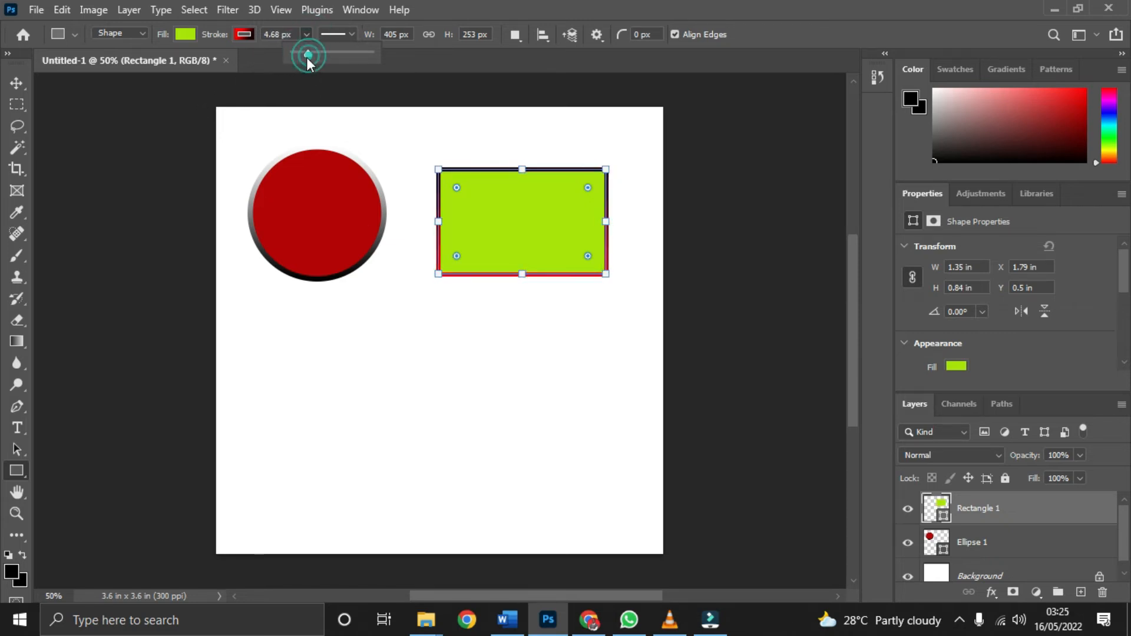
{"action": "left_click", "coordinate": [306, 55]}
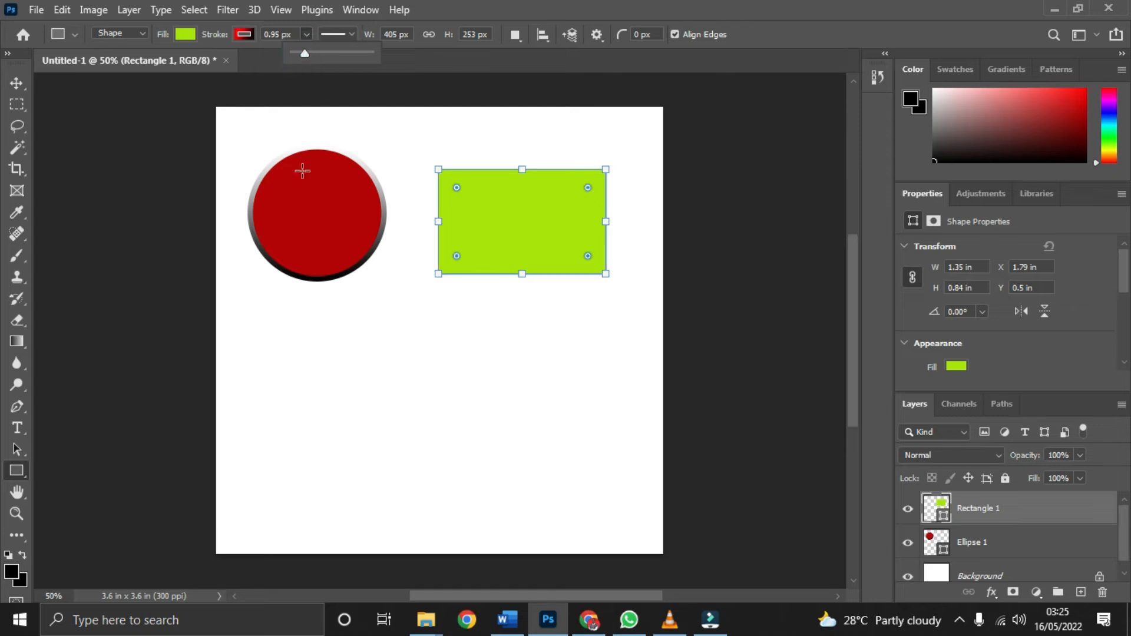
{"action": "left_click_drag", "start_coordinate": [304, 57], "coordinate": [310, 55]}
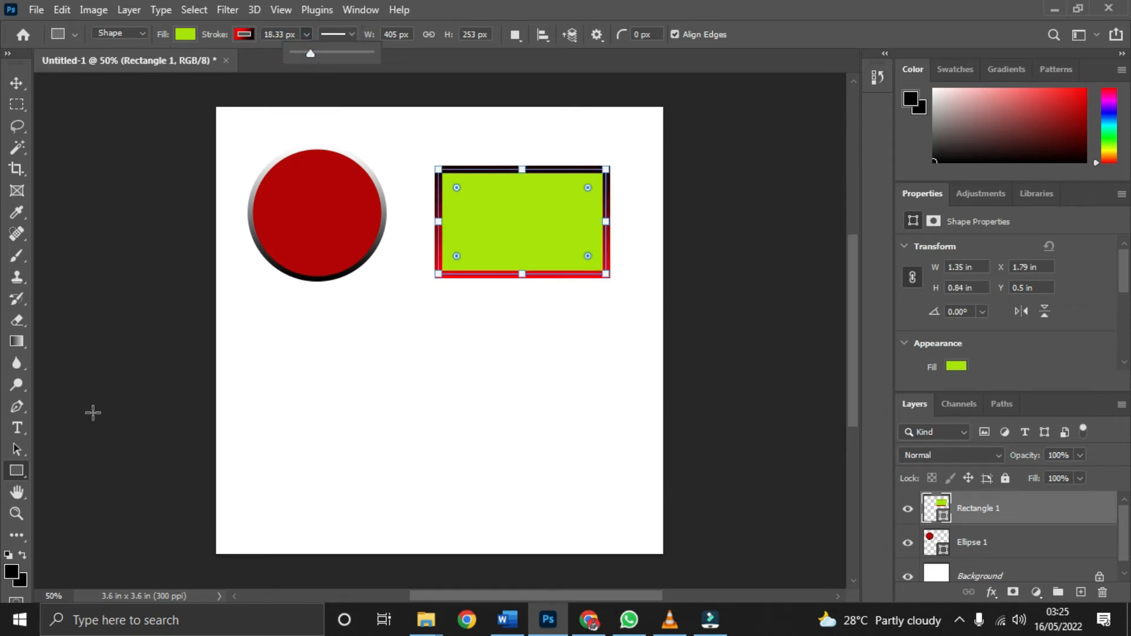
- Draw a triangle about 1.21 in wide and 1.06 in high below the circle with the Triangle tool
{"action": "left_click", "coordinate": [18, 472]}
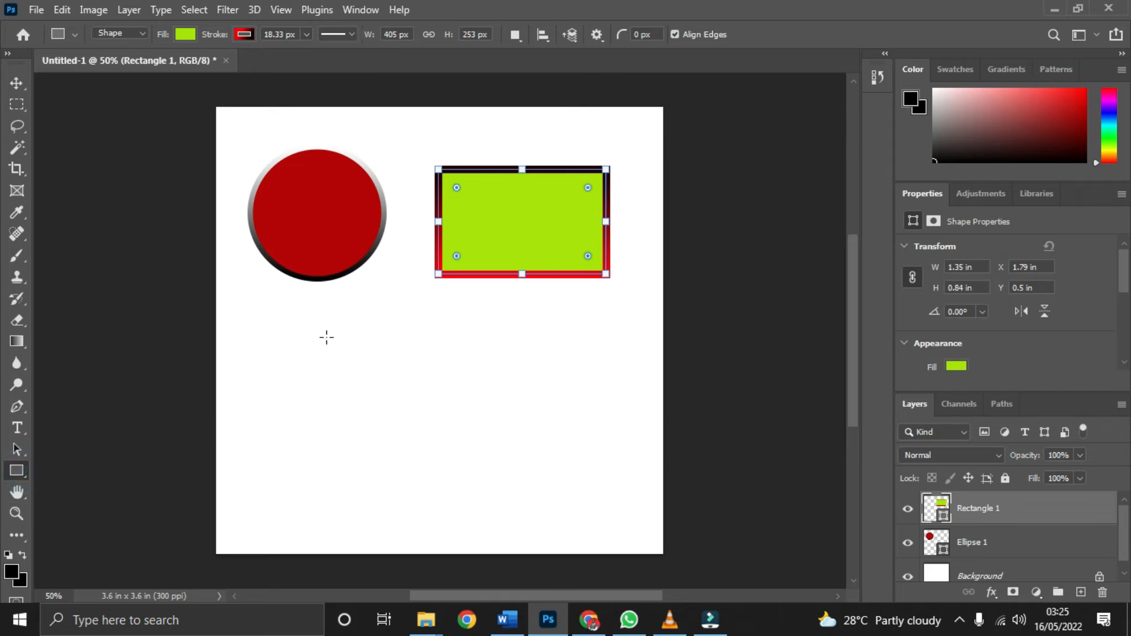
{"action": "right_click", "coordinate": [20, 469]}
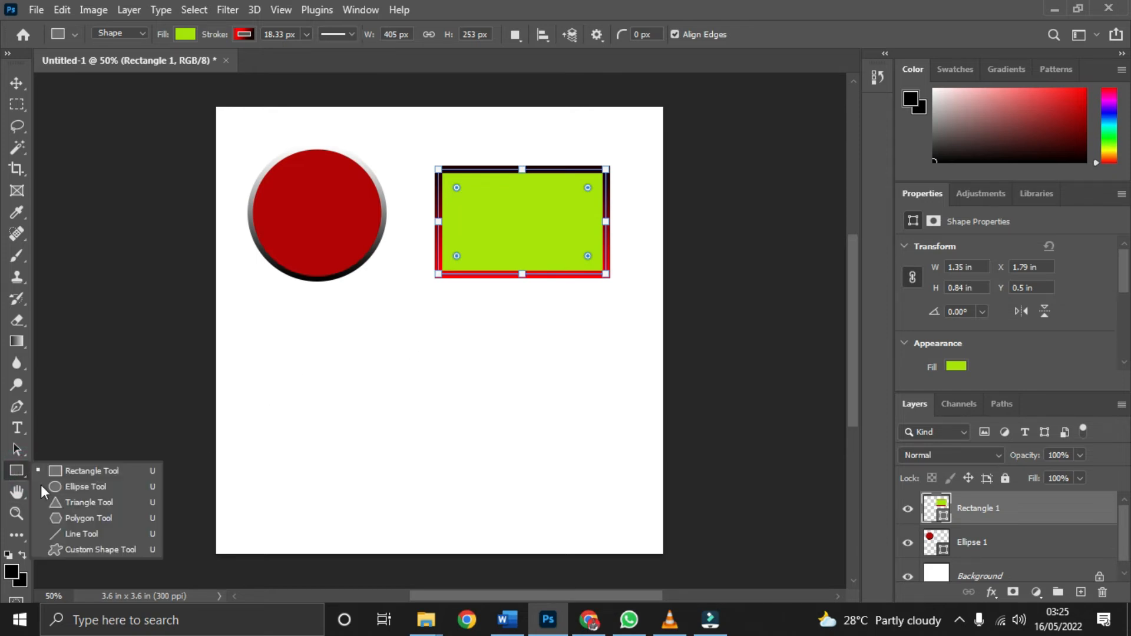
{"action": "left_click", "coordinate": [75, 498]}
{"action": "left_click_drag", "start_coordinate": [297, 334], "coordinate": [448, 467]}
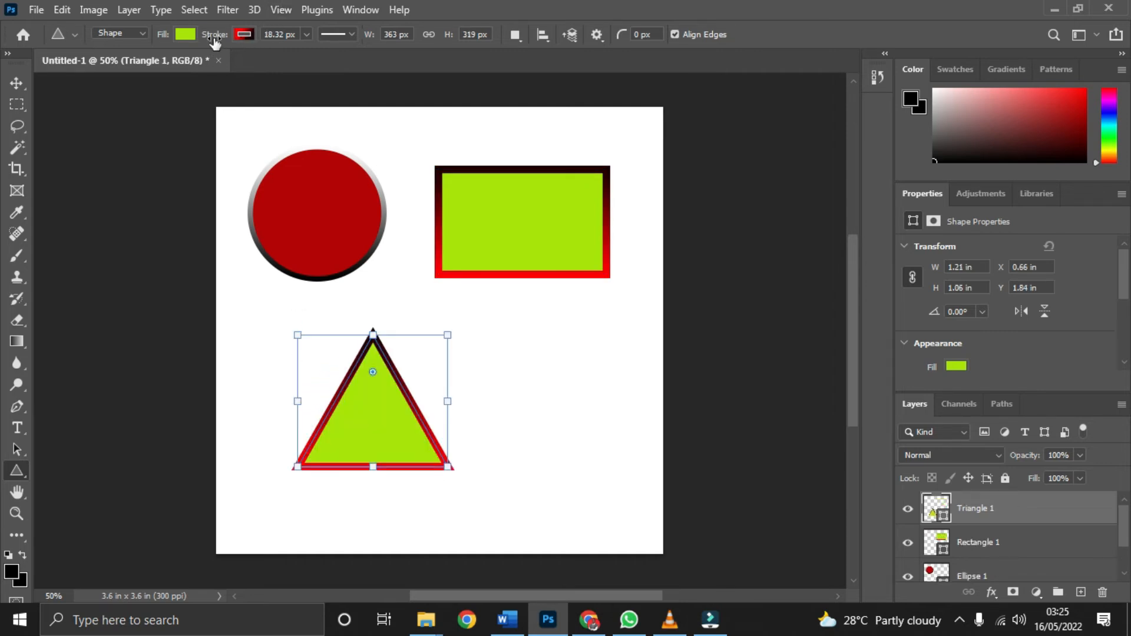
- Change the triangle's fill to black and remove its stroke
{"action": "left_click", "coordinate": [183, 34]}
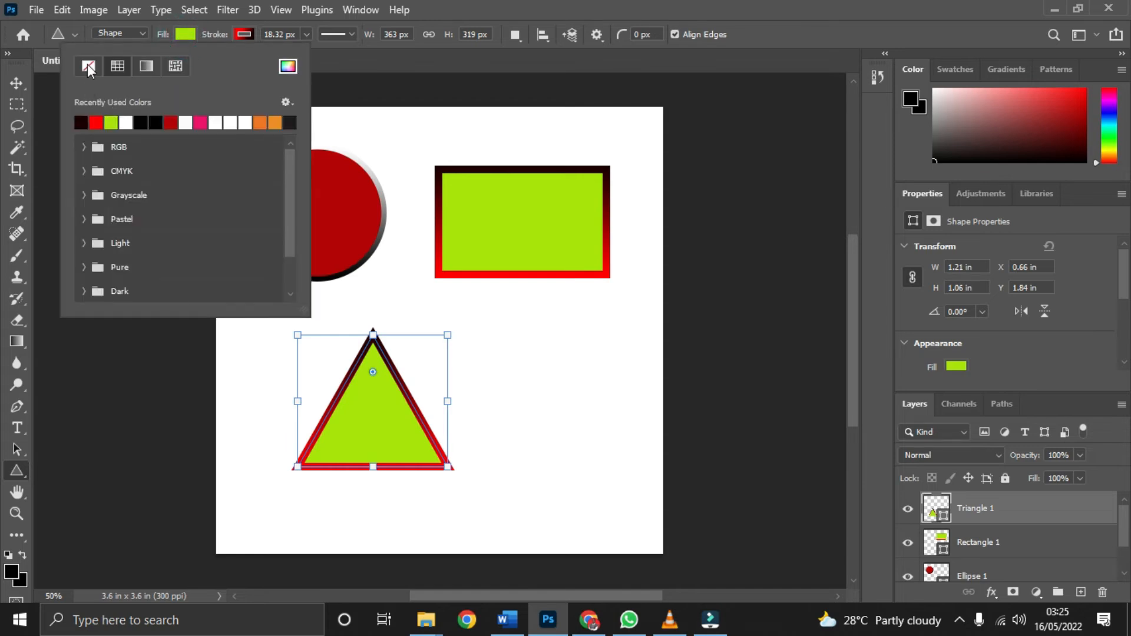
{"action": "left_click", "coordinate": [156, 122]}
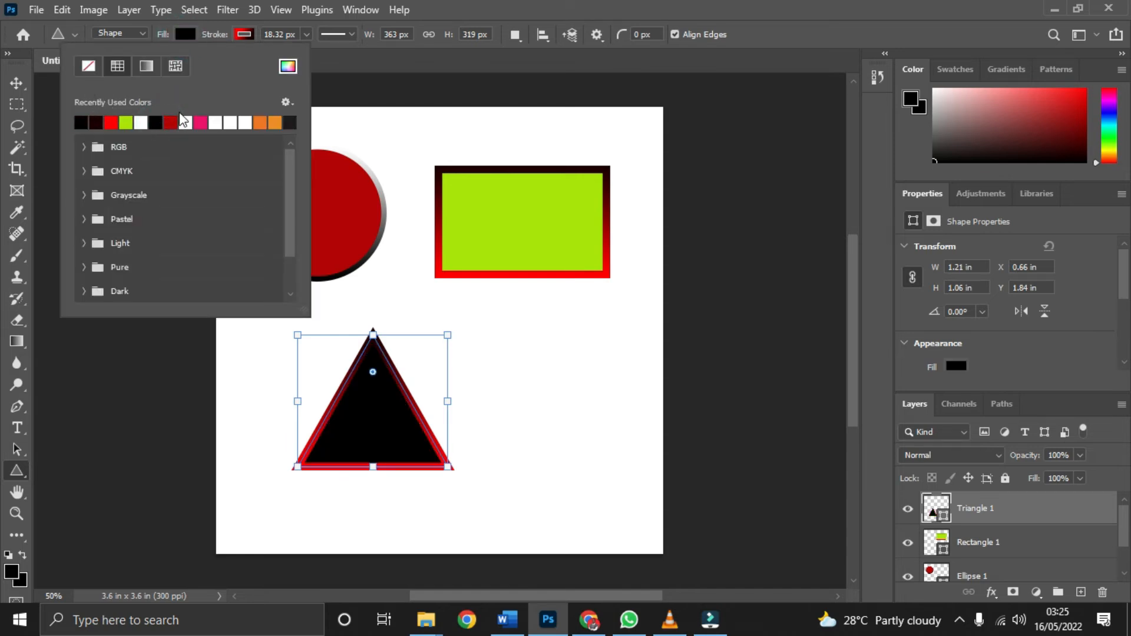
{"action": "left_click", "coordinate": [244, 34]}
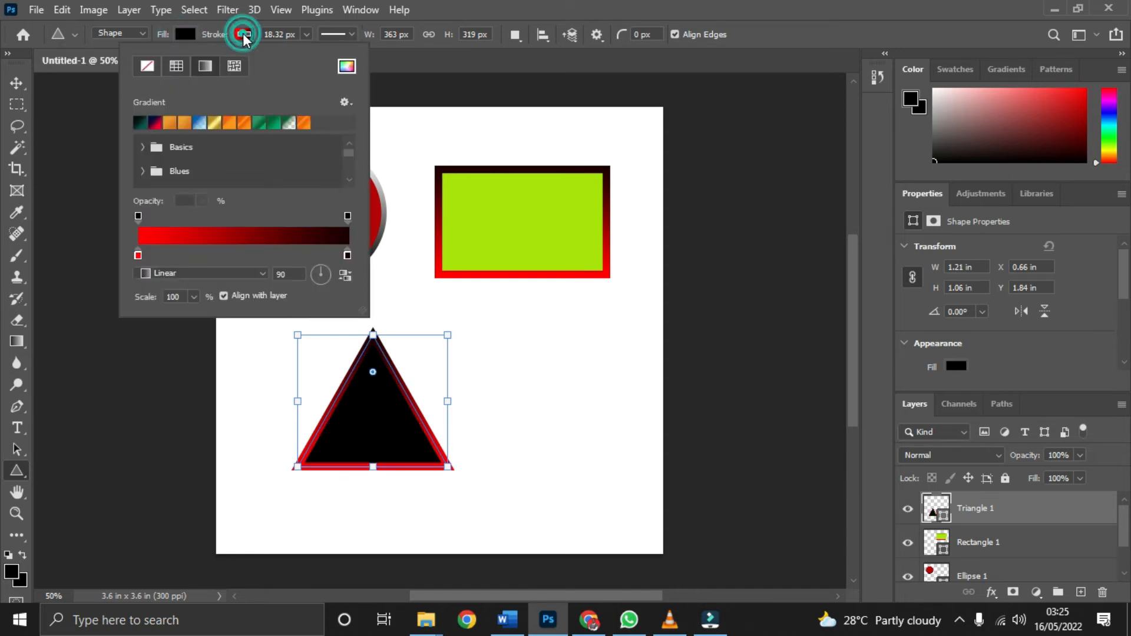
{"action": "left_click", "coordinate": [146, 66]}
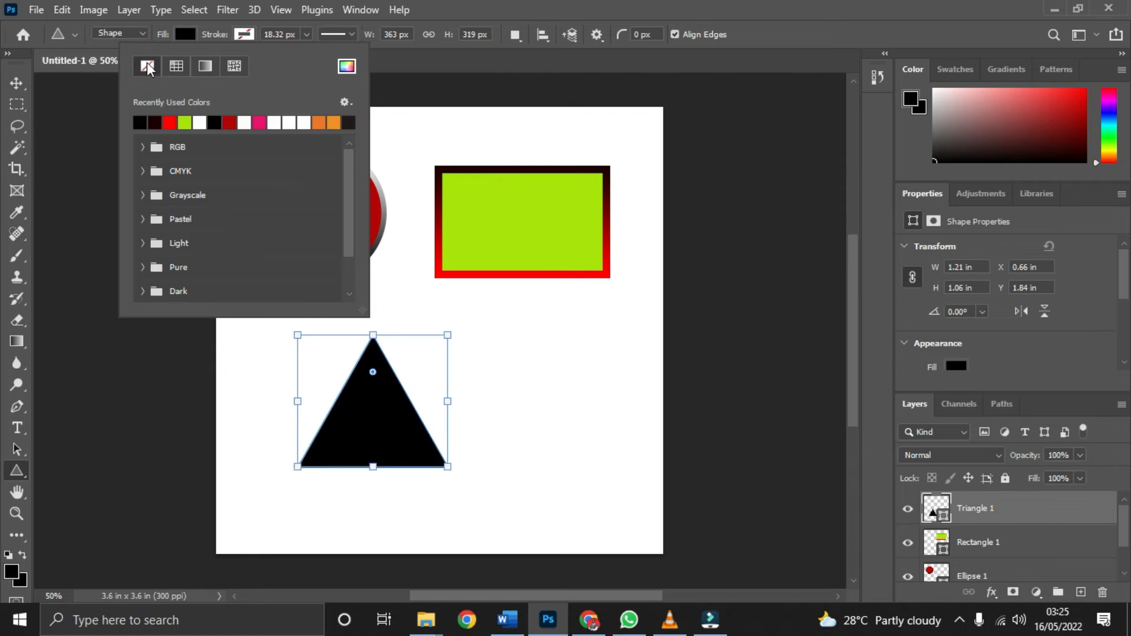
- Move the triangle toward the canvas's centre and enlarge it proportionally to about 1.49 in wide and 1.31 in high
{"action": "left_click", "coordinate": [24, 82]}
{"action": "left_click_drag", "start_coordinate": [330, 429], "coordinate": [398, 419]}
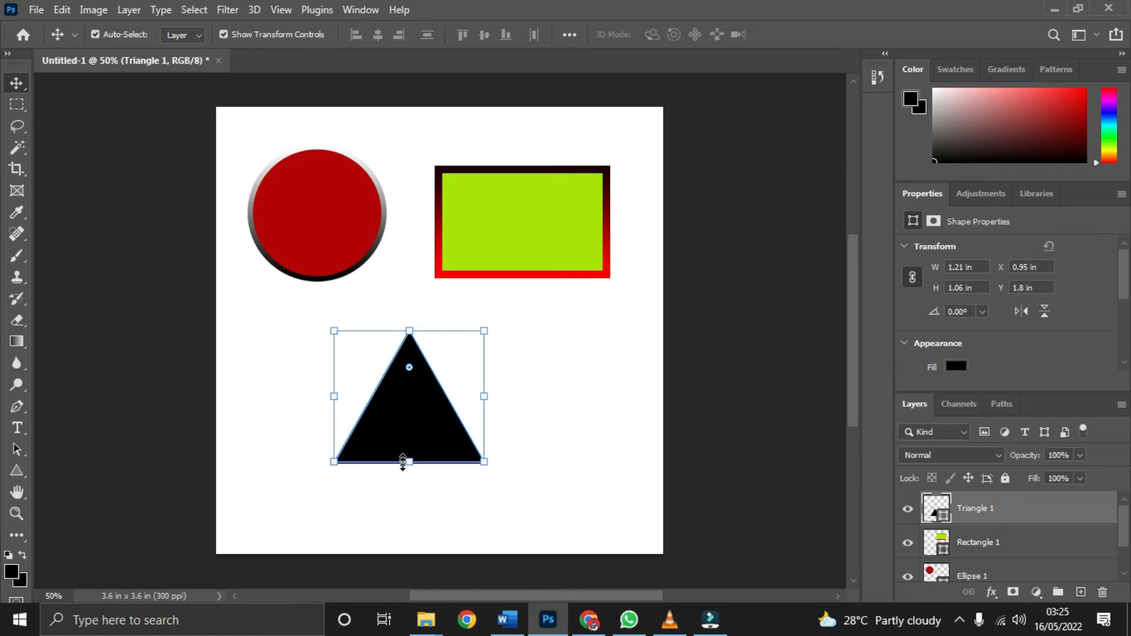
{"action": "left_click", "coordinate": [334, 333]}
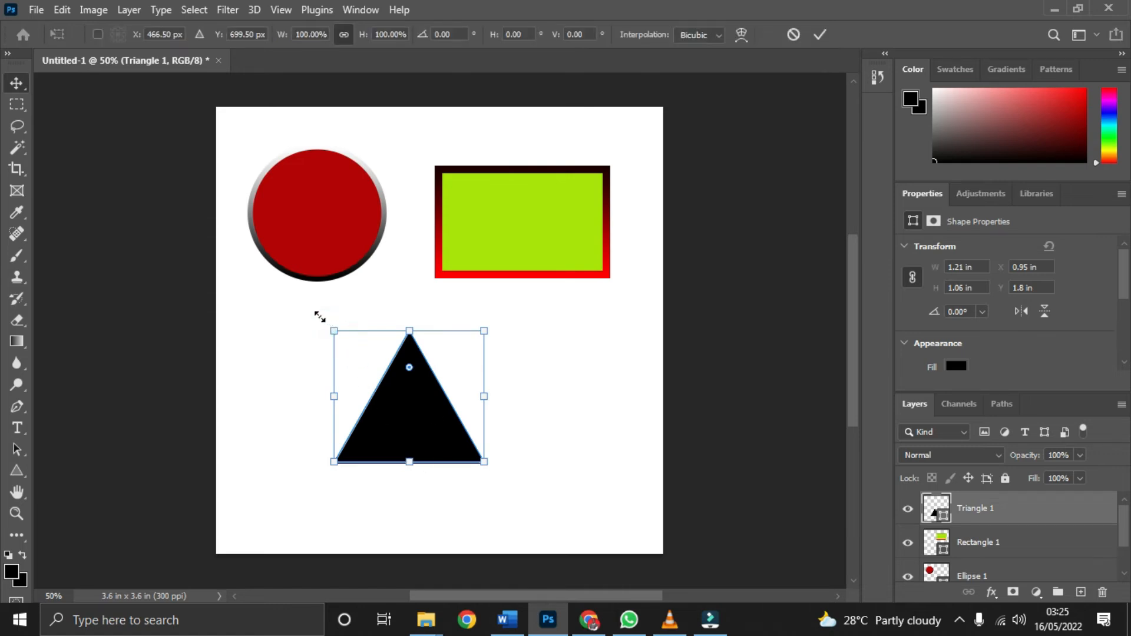
{"action": "left_click_drag", "start_coordinate": [309, 313], "coordinate": [295, 301]}
{"action": "left_click", "coordinate": [373, 380]}
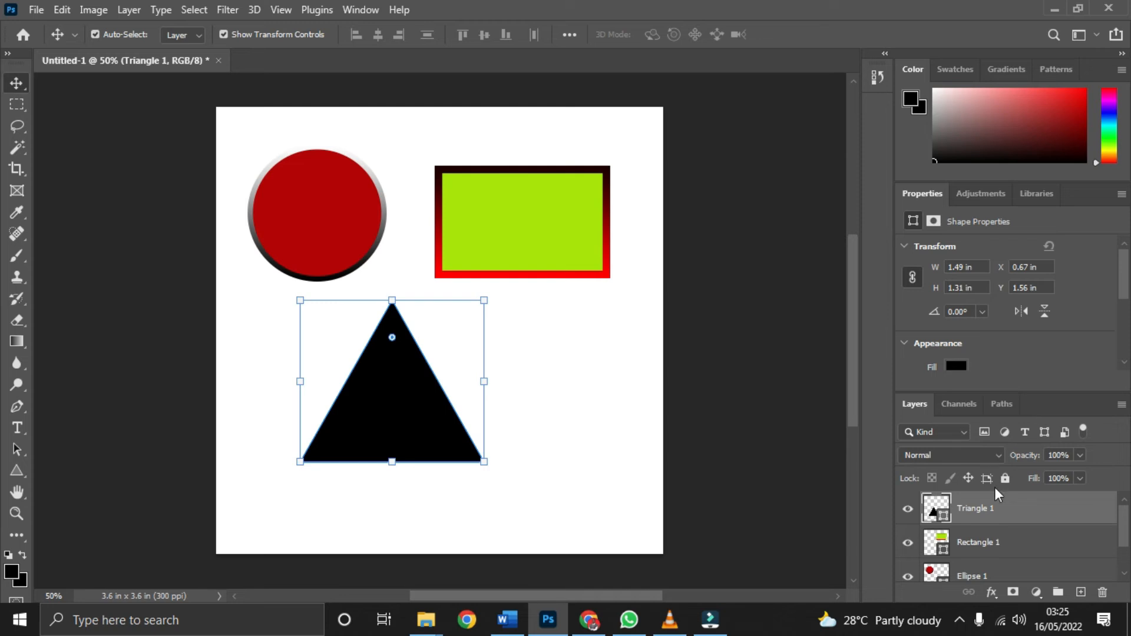
- Collapse the side panels to icons and dock the Layers panel group as its own expanded column beside the canvas
{"action": "scroll", "coordinate": [960, 512], "scroll_direction": "down", "scroll_amount": 2}
{"action": "scroll", "coordinate": [962, 550], "scroll_direction": "up", "scroll_amount": 2}
{"action": "scroll", "coordinate": [994, 517], "scroll_direction": "down", "scroll_amount": 1}
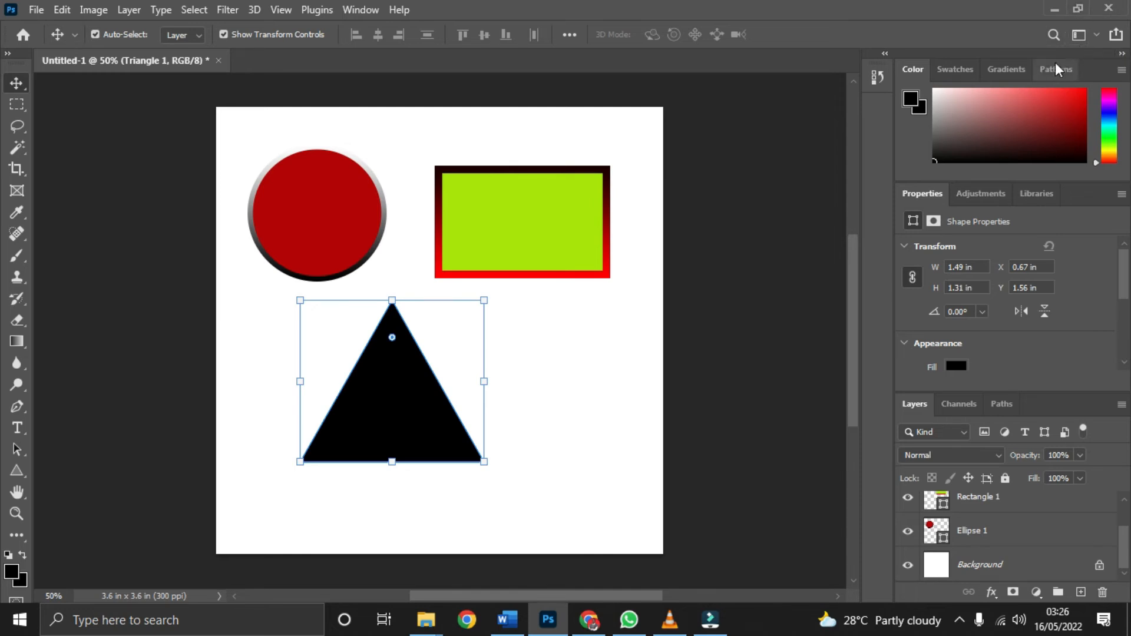
{"action": "left_click", "coordinate": [1122, 55]}
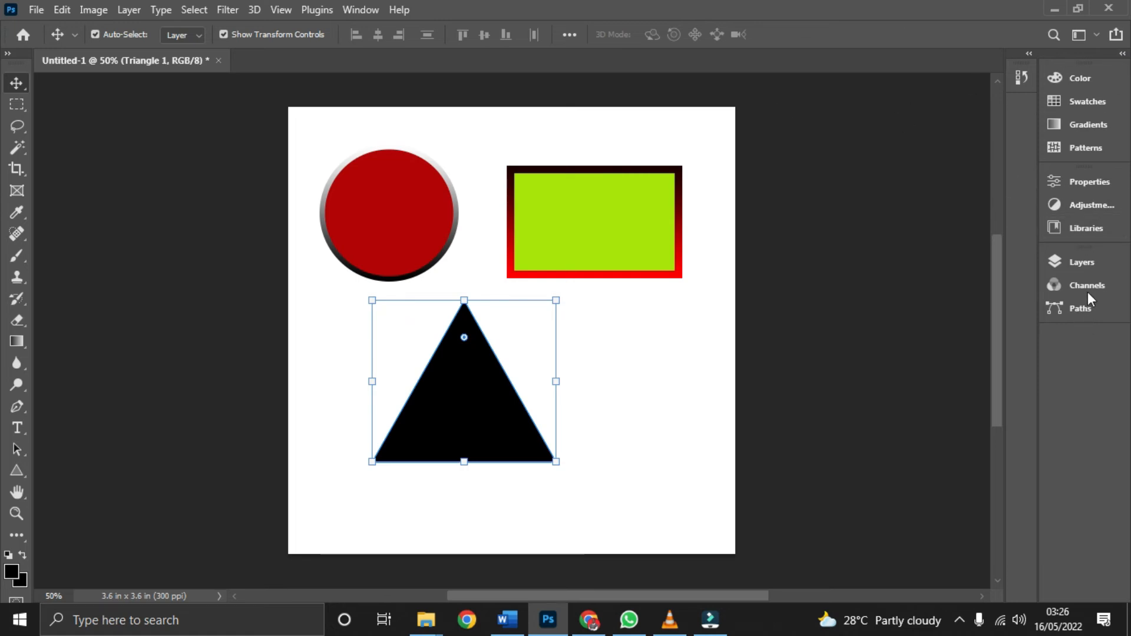
{"action": "left_click", "coordinate": [1088, 260]}
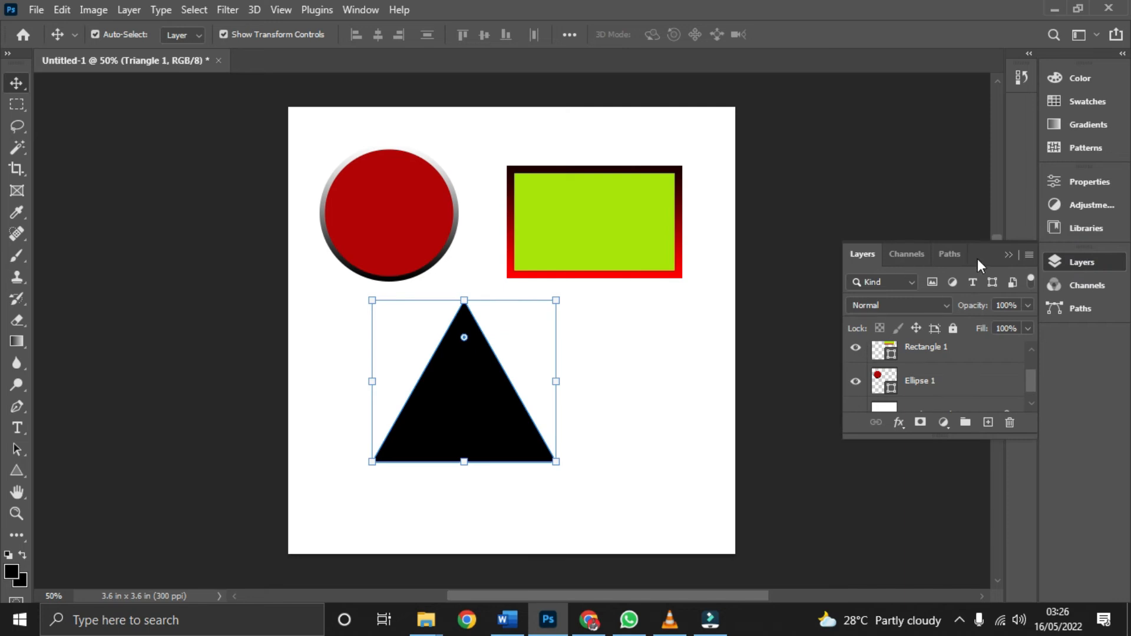
{"action": "left_click_drag", "start_coordinate": [991, 257], "coordinate": [1004, 113]}
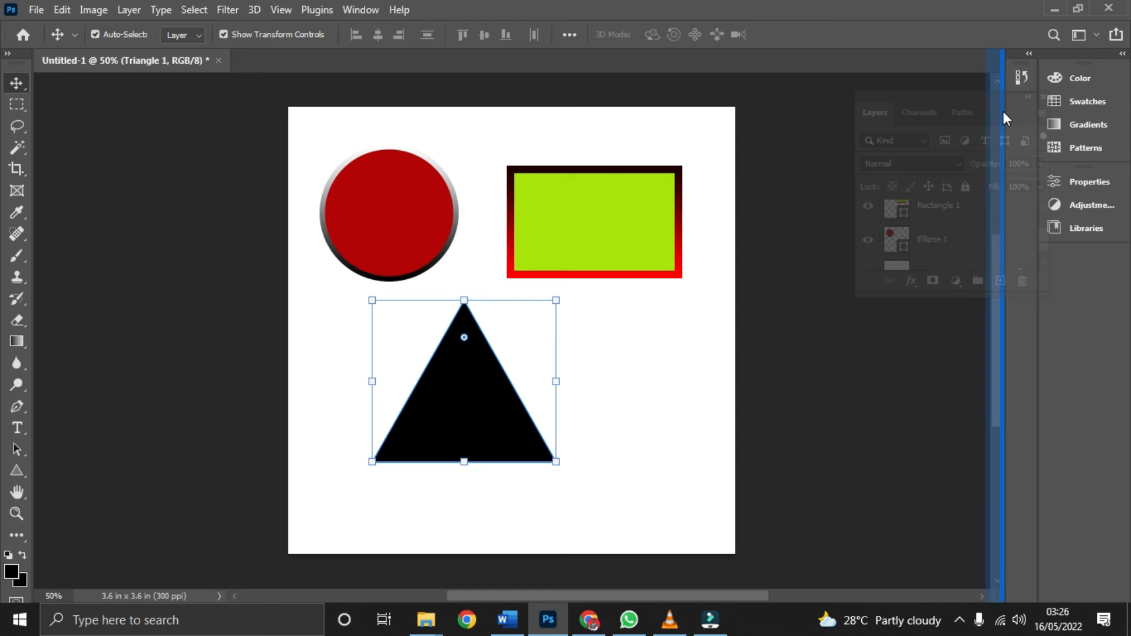
{"action": "left_click_drag", "start_coordinate": [1004, 113], "coordinate": [1004, 113]}
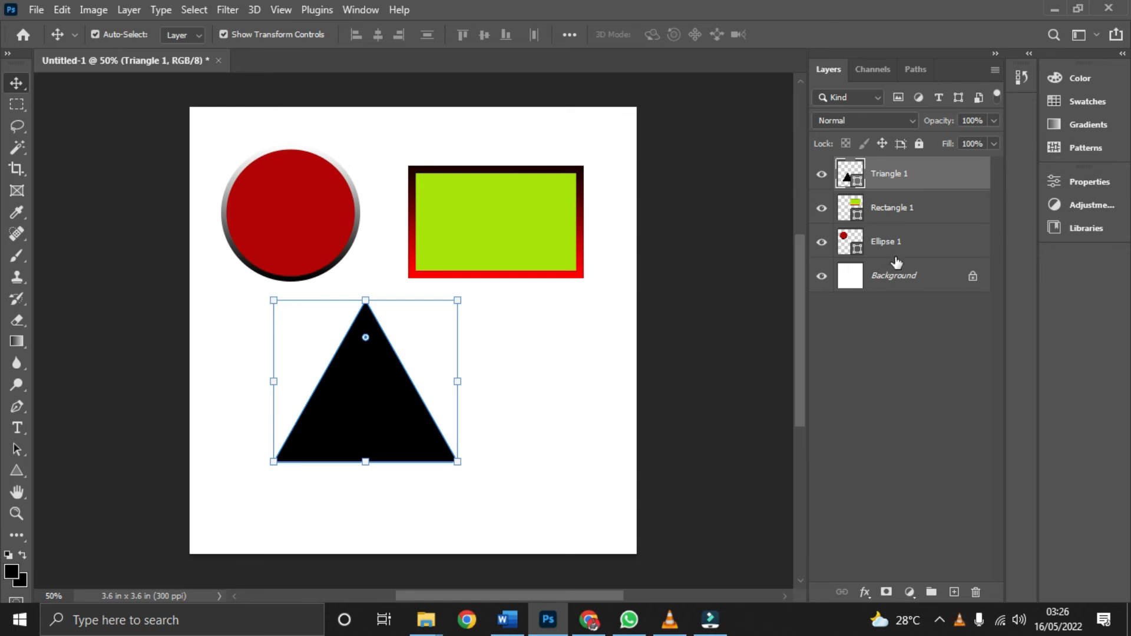
- Select the Background, Ellipse 1, Rectangle 1 and Triangle 1 layers in turn to see which object each one holds
{"action": "left_click", "coordinate": [904, 281]}
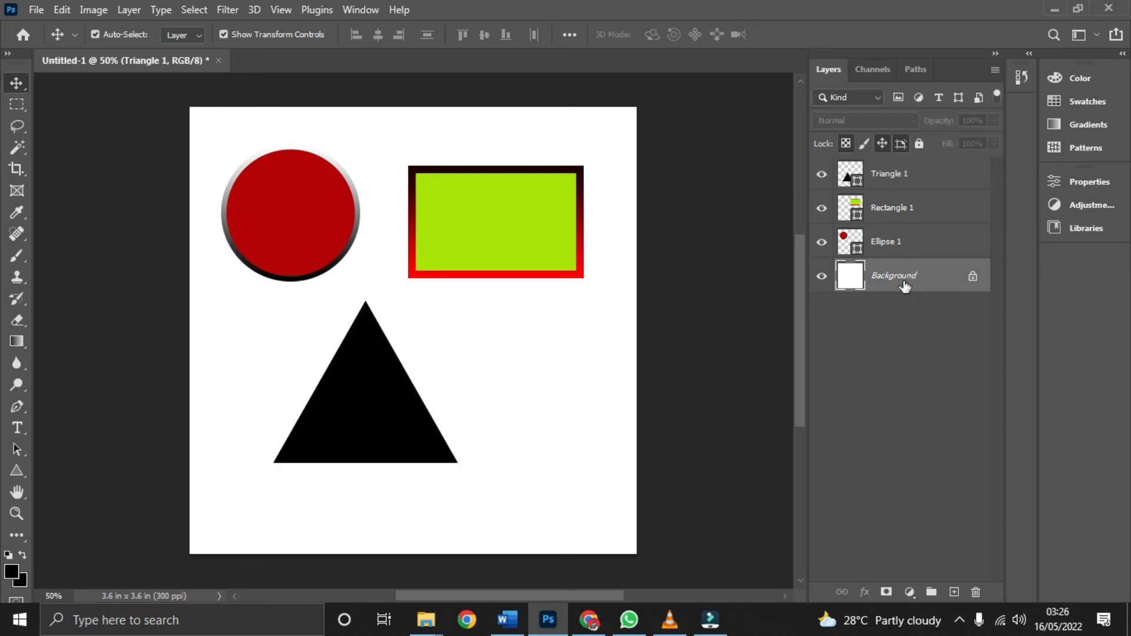
{"action": "left_click", "coordinate": [904, 244]}
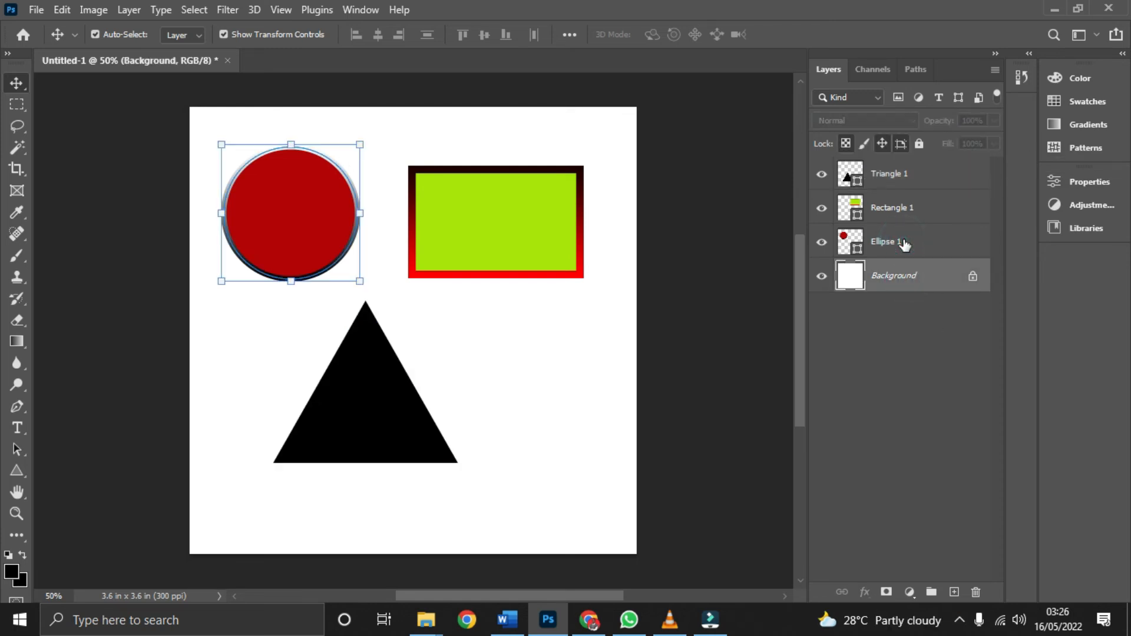
{"action": "left_click", "coordinate": [905, 212]}
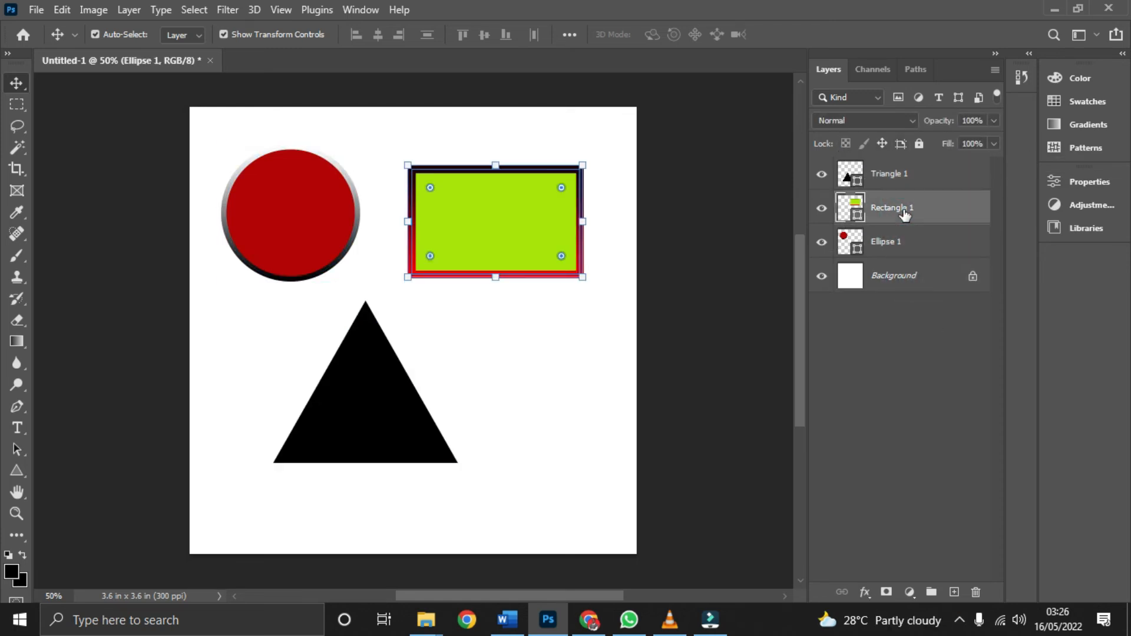
{"action": "left_click", "coordinate": [904, 171]}
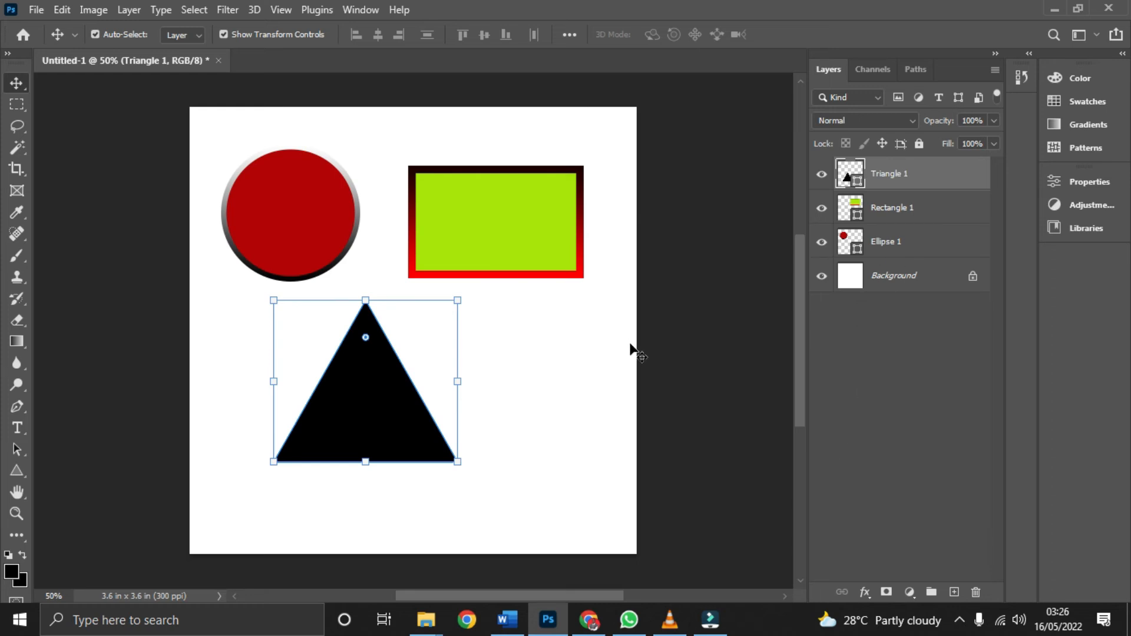
- Move the black triangle slightly right on the canvas and add a Color Overlay effect to its layer
{"action": "left_click_drag", "start_coordinate": [369, 433], "coordinate": [431, 437]}
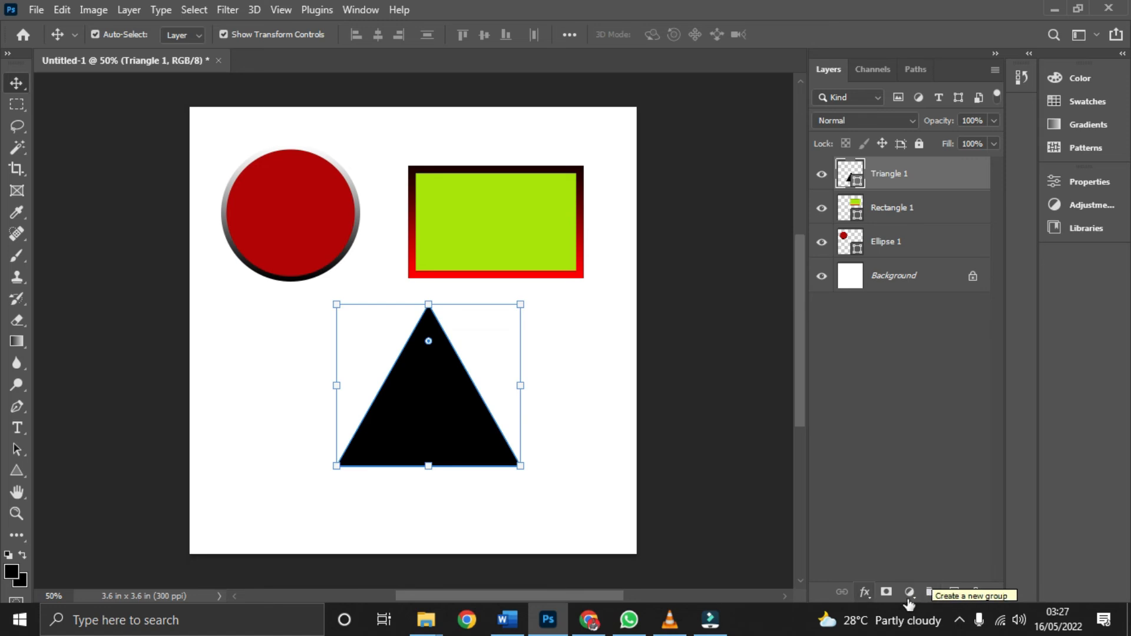
{"action": "left_click", "coordinate": [865, 594]}
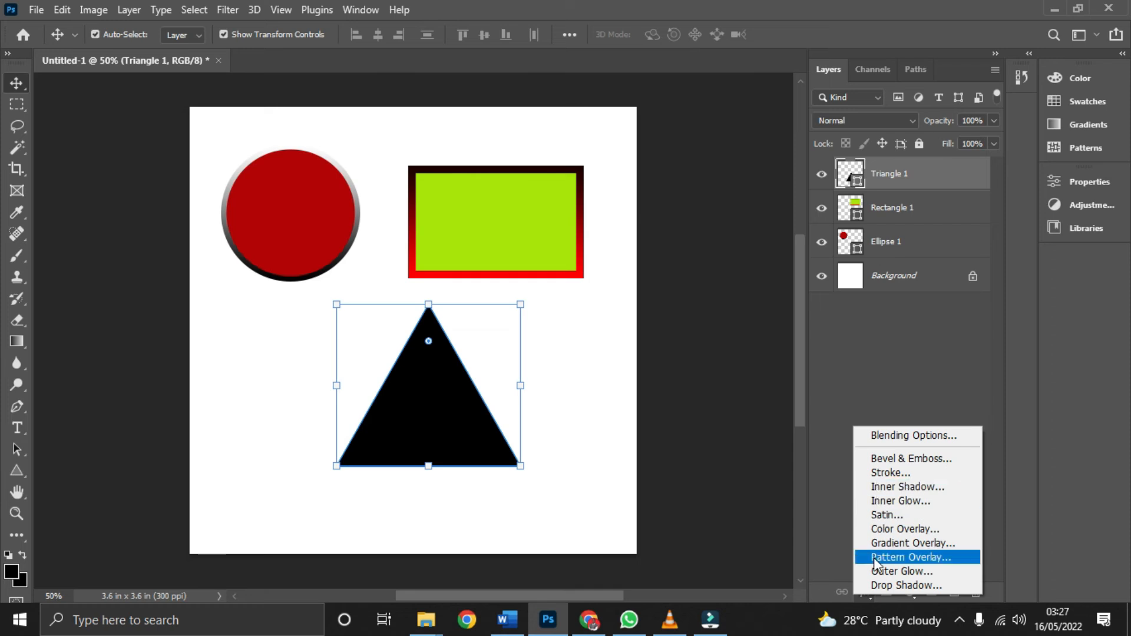
{"action": "left_click", "coordinate": [905, 530]}
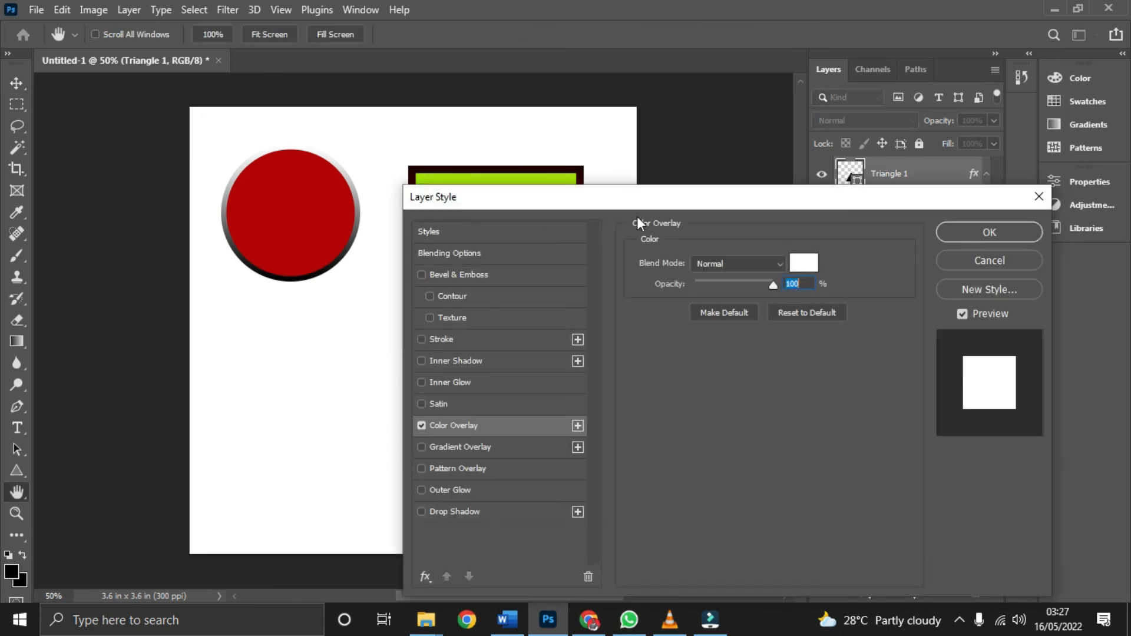
{"action": "left_click_drag", "start_coordinate": [775, 189], "coordinate": [846, 137]}
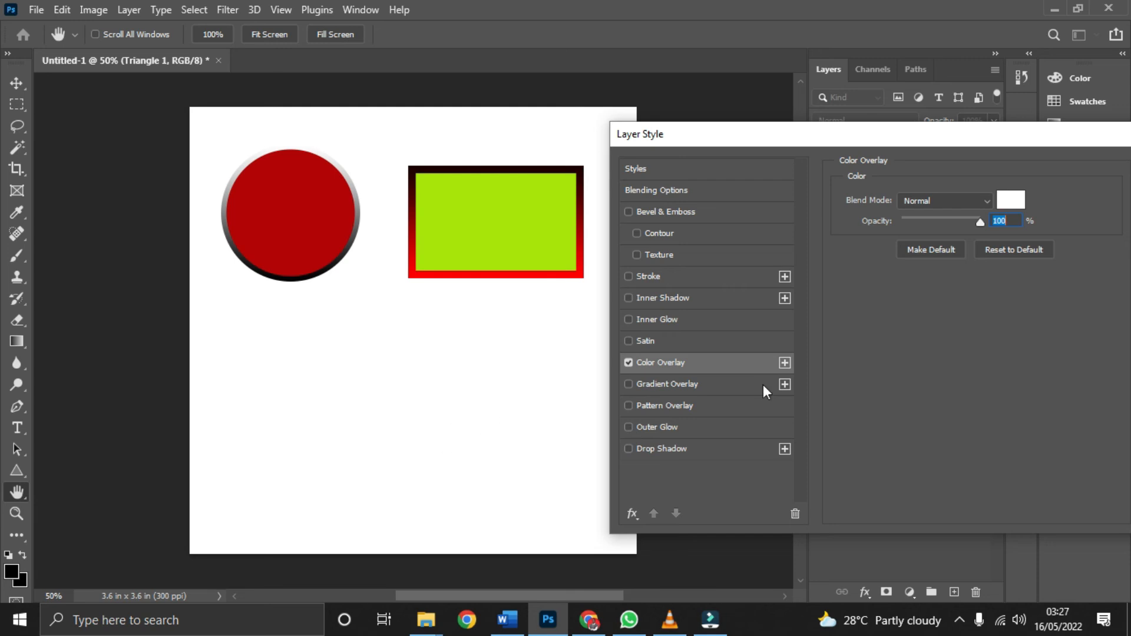
- Set the triangle's overlay colour to dark blue #070262 at Normal blend mode
{"action": "left_click", "coordinate": [1013, 206]}
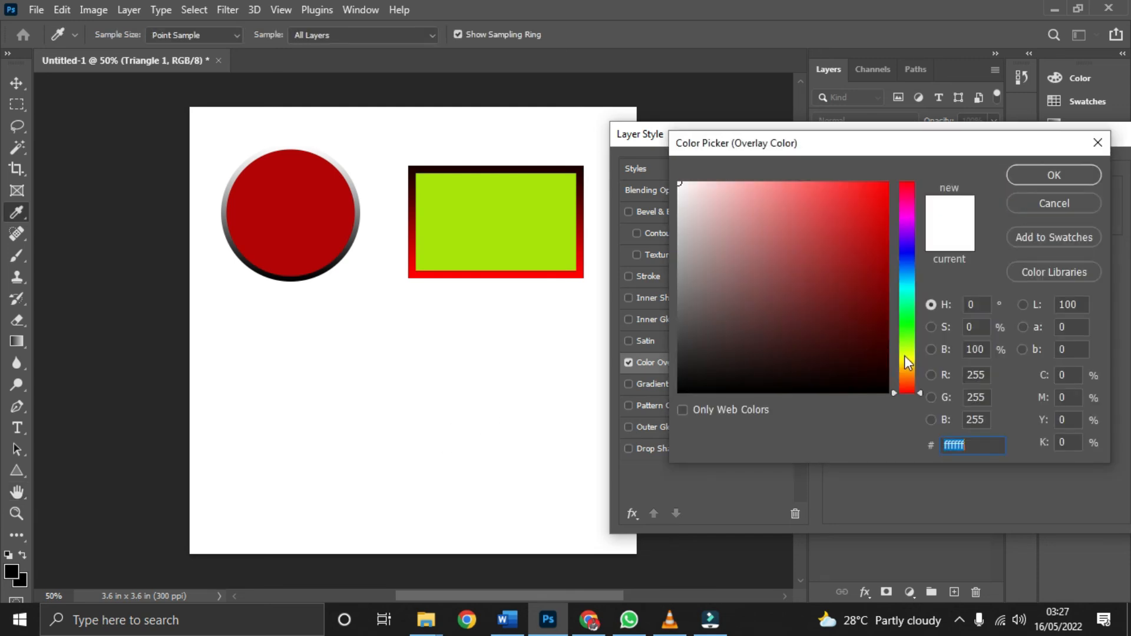
{"action": "left_click", "coordinate": [910, 251]}
{"action": "left_click_drag", "start_coordinate": [858, 327], "coordinate": [884, 285]}
{"action": "left_click", "coordinate": [884, 311]}
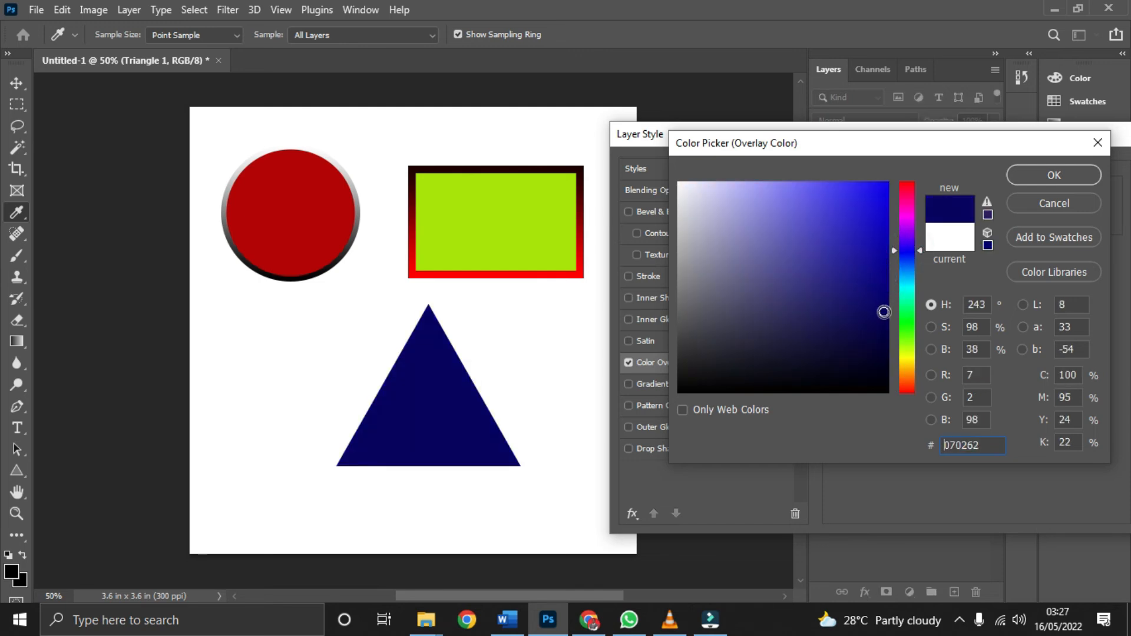
{"action": "left_click", "coordinate": [1027, 173]}
- Add a Stroke effect to the triangle's layer and set its size to 24 px
{"action": "left_click_drag", "start_coordinate": [1018, 133], "coordinate": [960, 135]}
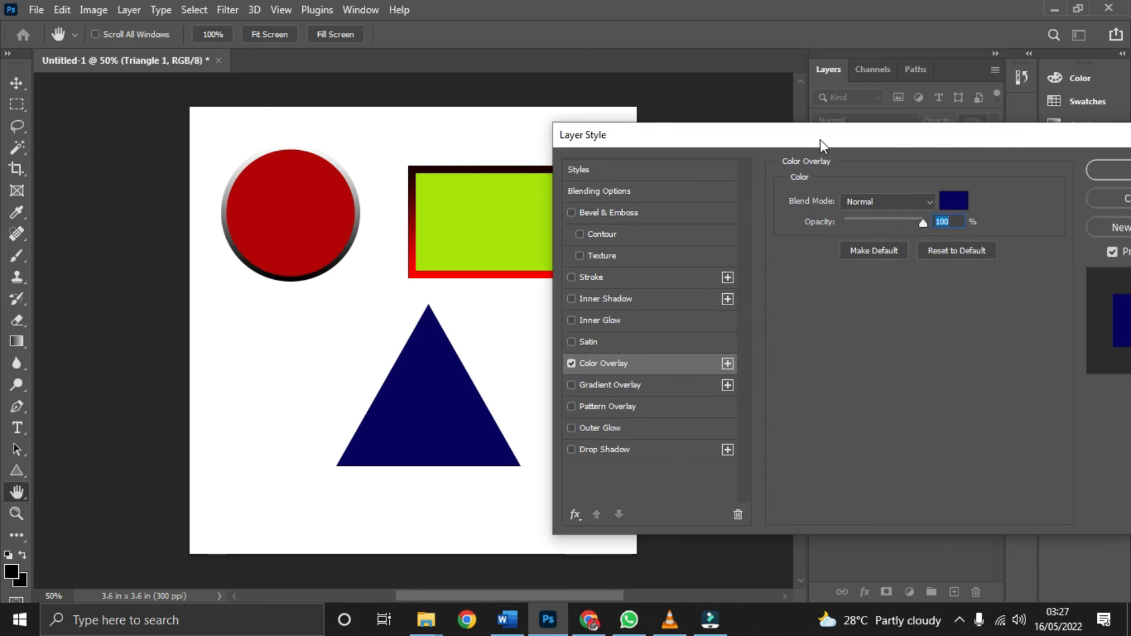
{"action": "left_click_drag", "start_coordinate": [785, 131], "coordinate": [849, 116]}
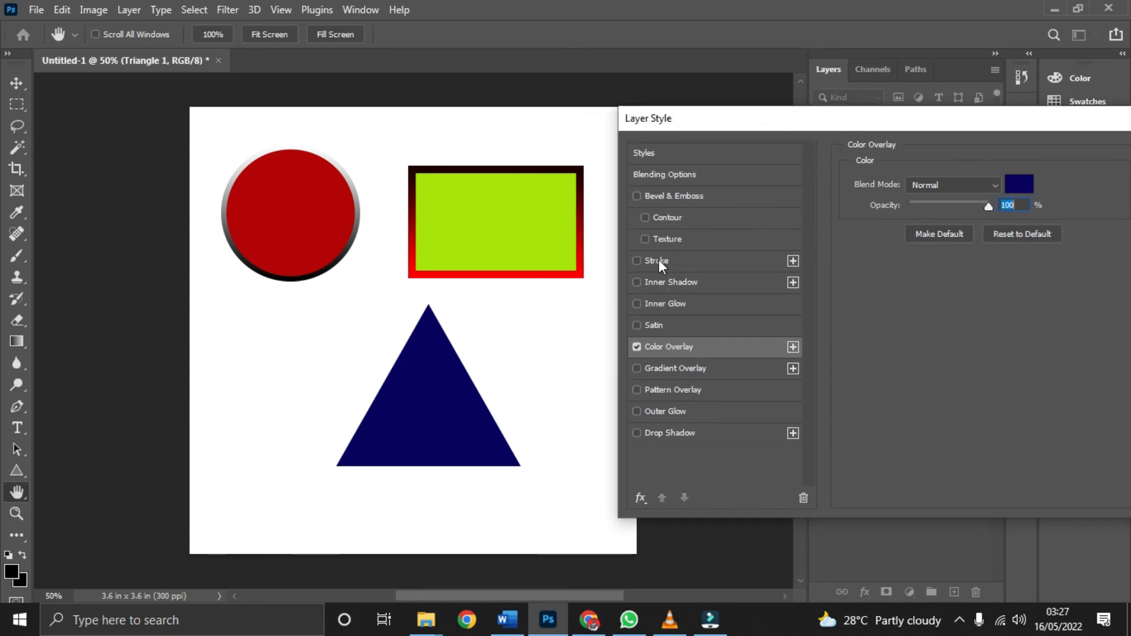
{"action": "left_click", "coordinate": [689, 259]}
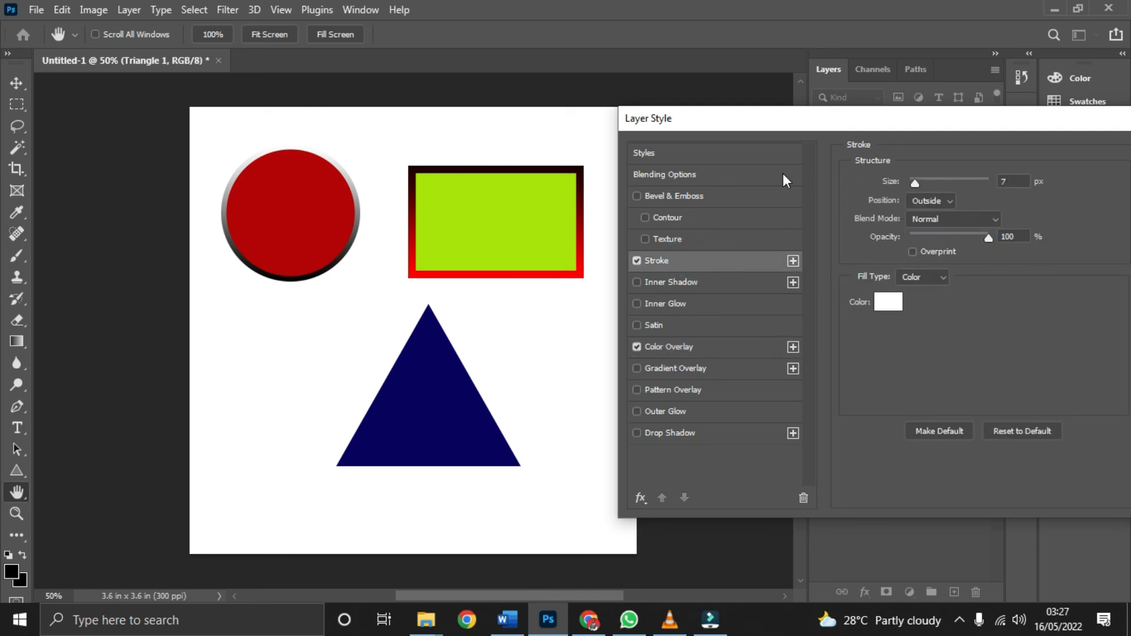
{"action": "left_click", "coordinate": [996, 182]}
{"action": "type", "text": "14"}
{"action": "key", "text": "Up"}
{"action": "key", "text": "Up"}
{"action": "key", "text": "Up"}
{"action": "key", "text": "Up"}
{"action": "key", "text": "Up"}
{"action": "key", "text": "Up"}
{"action": "key", "text": "Up"}
{"action": "key", "text": "Up"}
{"action": "key", "text": "Up"}
{"action": "key", "text": "Up"}
- Review the stroke's position and blend mode choices, keeping Outside and Normal, and try 0% opacity before restoring 100%
{"action": "left_click", "coordinate": [952, 199]}
{"action": "left_click", "coordinate": [952, 199]}
{"action": "left_click", "coordinate": [952, 199]}
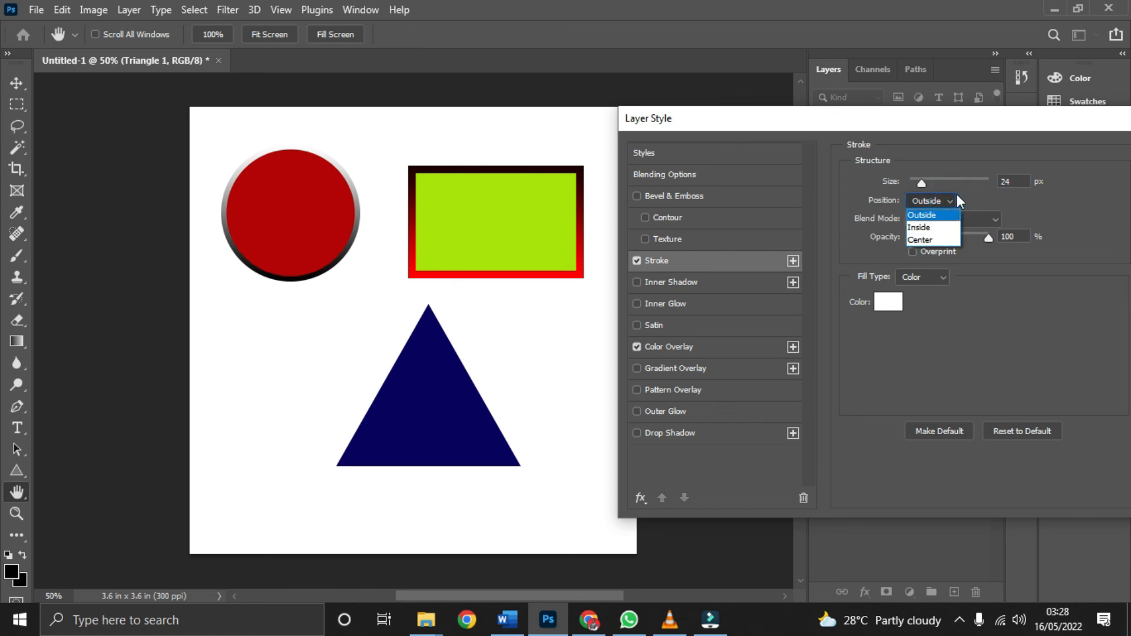
{"action": "left_click", "coordinate": [958, 201]}
{"action": "left_click", "coordinate": [996, 219]}
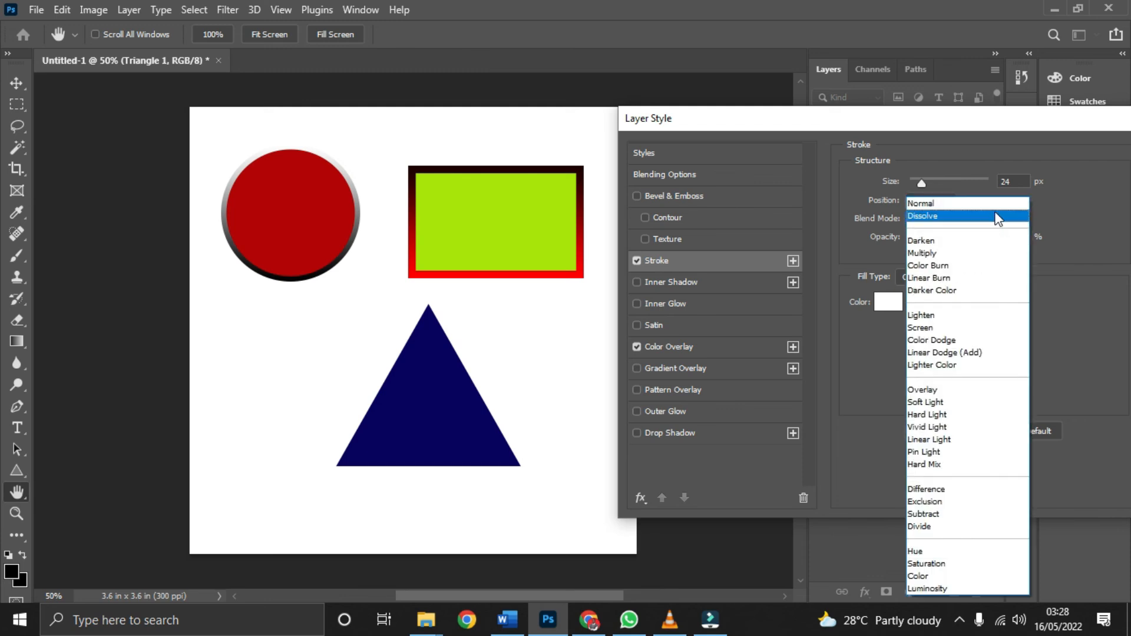
{"action": "left_click", "coordinate": [998, 205]}
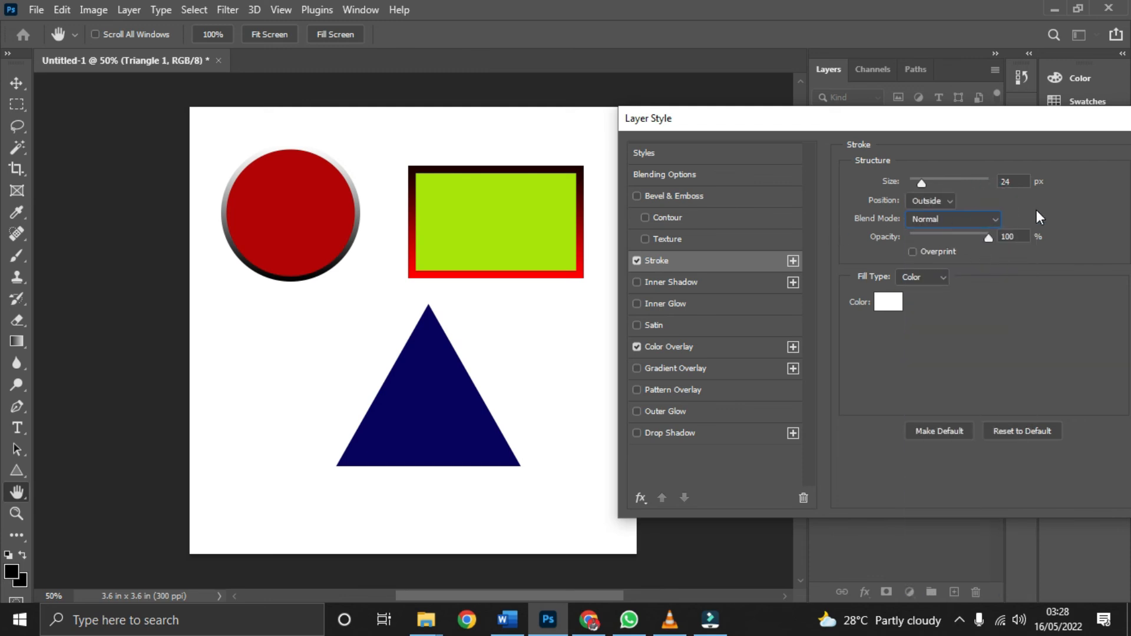
{"action": "mouse_move", "coordinate": [988, 236]}
{"action": "left_mouse_down"}
{"action": "mouse_move", "coordinate": [887, 238]}
{"action": "mouse_move", "coordinate": [904, 238]}
{"action": "left_mouse_up"}
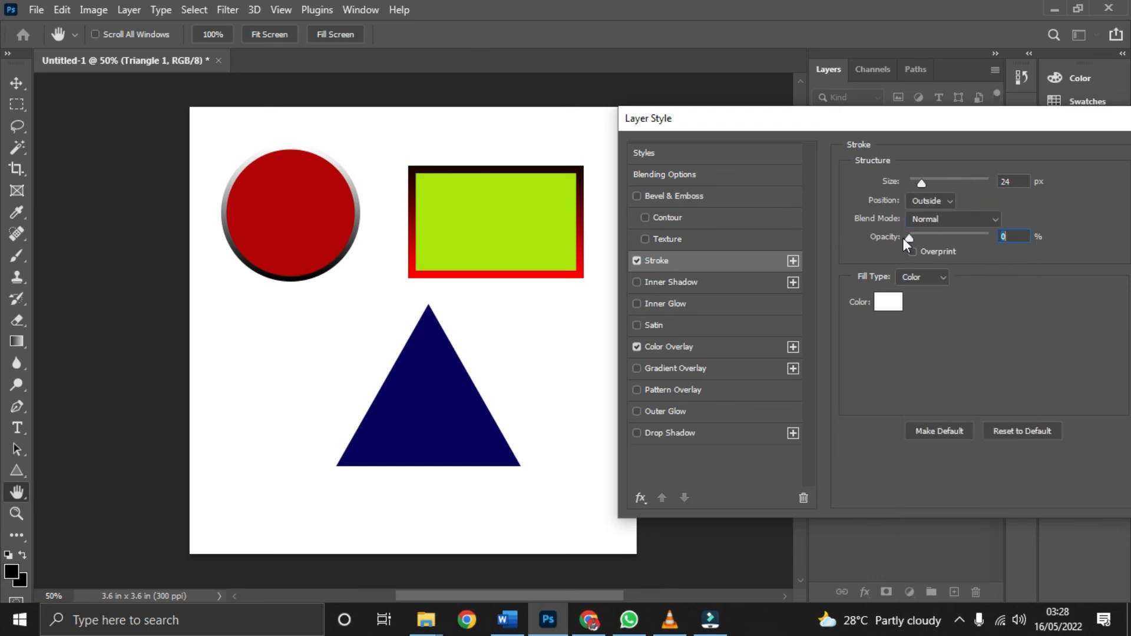
{"action": "left_click_drag", "start_coordinate": [972, 238], "coordinate": [1027, 238]}
- Try a solid dark red #8f0000 as the stroke colour and discard it
{"action": "left_click", "coordinate": [943, 275]}
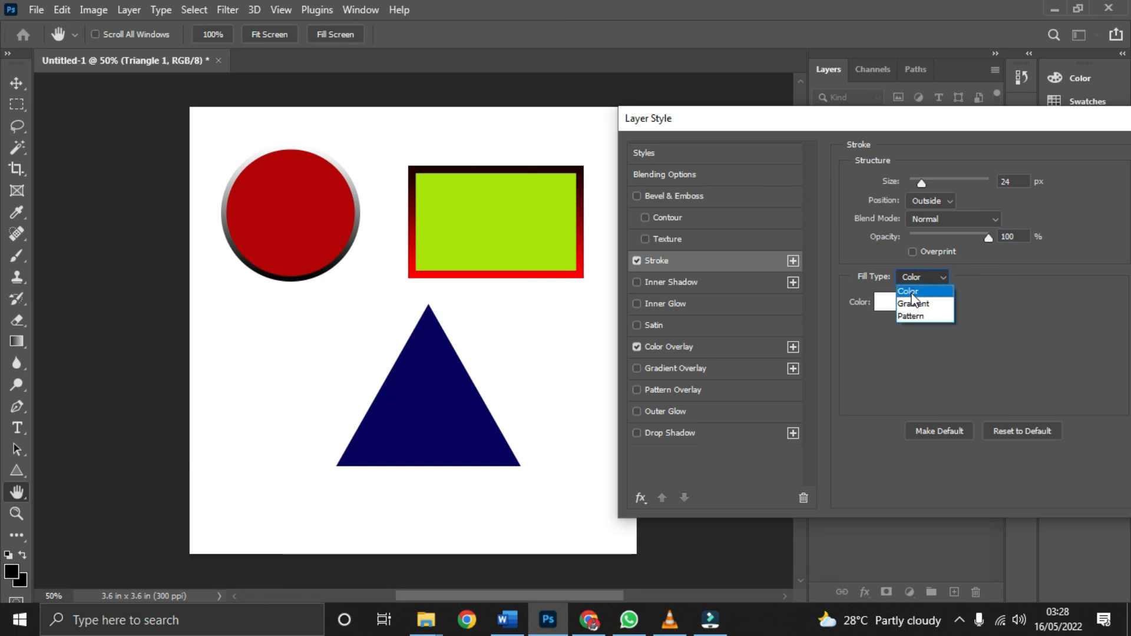
{"action": "left_click", "coordinate": [912, 291]}
{"action": "left_click", "coordinate": [898, 302]}
{"action": "left_click_drag", "start_coordinate": [853, 274], "coordinate": [895, 275]}
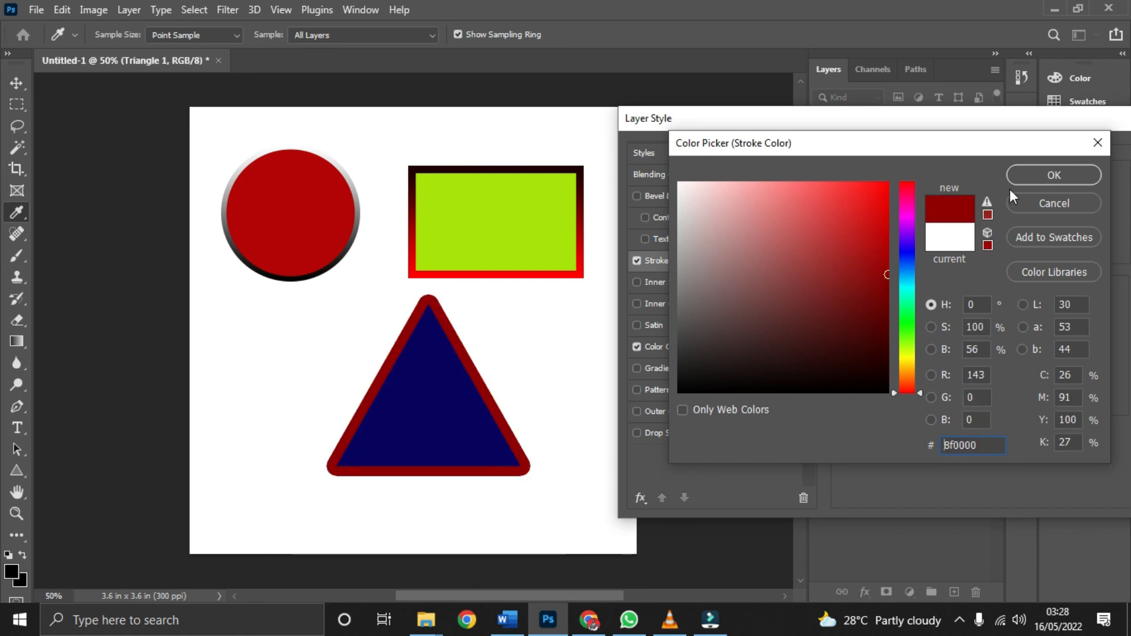
{"action": "left_click", "coordinate": [1020, 202]}
- Change the fill type of the triangle's stroke to Gradient
{"action": "left_click", "coordinate": [945, 276]}
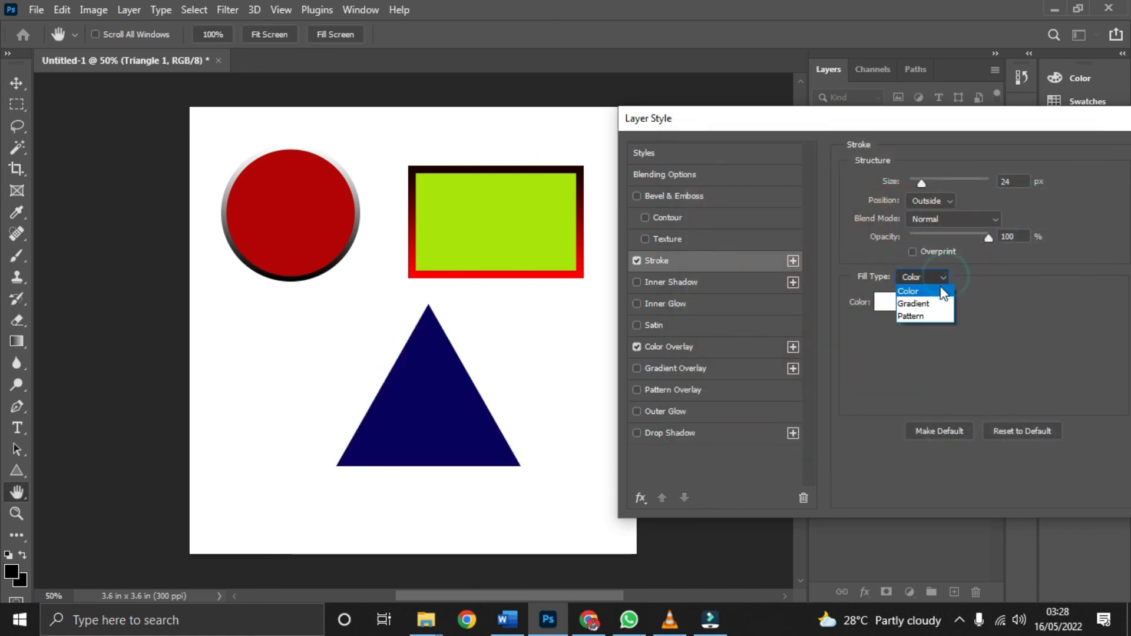
{"action": "left_click", "coordinate": [931, 299]}
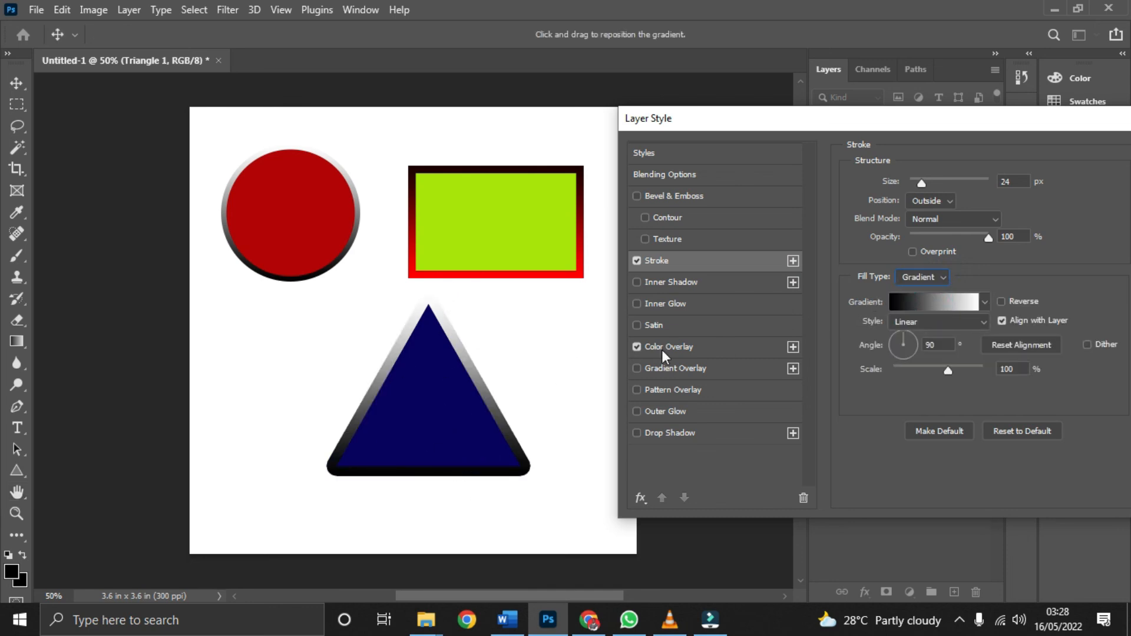
{"action": "left_click_drag", "start_coordinate": [815, 116], "coordinate": [762, 132]}
- Apply the layer style with a 14 px stroke and move the triangle slightly down and left on the canvas
{"action": "left_click_drag", "start_coordinate": [970, 196], "coordinate": [921, 198]}
{"action": "key", "text": "Down"}
{"action": "key", "text": "Down"}
{"action": "key", "text": "Down"}
{"action": "key", "text": "Down"}
{"action": "key", "text": "Down"}
{"action": "key", "text": "Down"}
{"action": "key", "text": "Down"}
{"action": "key", "text": "Down"}
{"action": "key", "text": "Down"}
{"action": "key", "text": "Down"}
{"action": "left_click", "coordinate": [892, 120]}
{"action": "left_click", "coordinate": [1113, 170]}
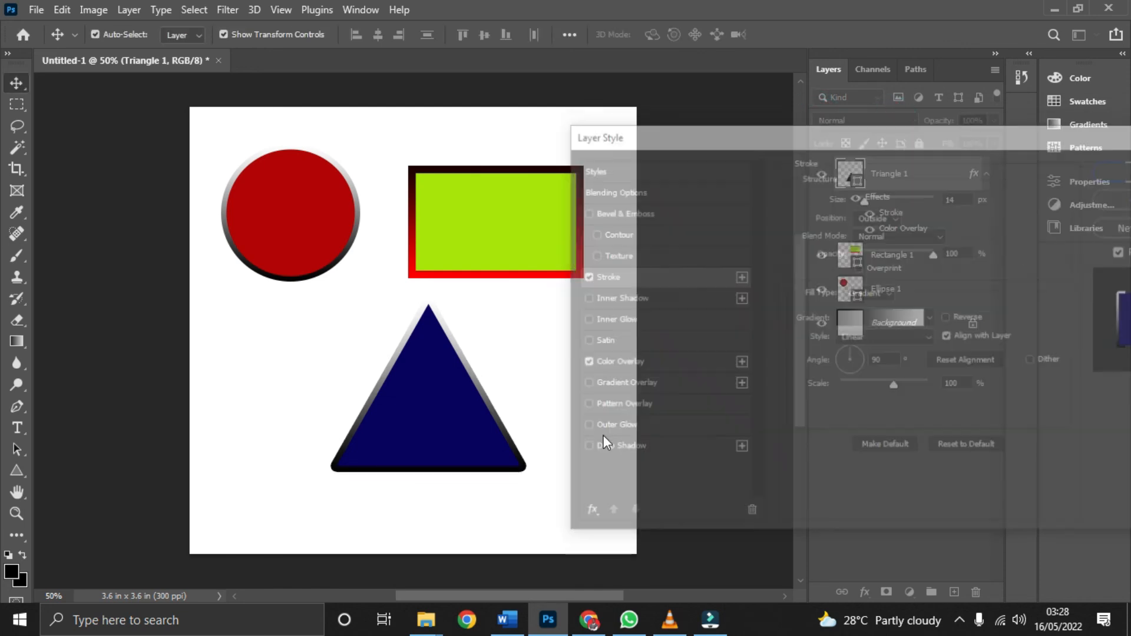
{"action": "mouse_move", "coordinate": [426, 440]}
{"action": "left_mouse_down"}
{"action": "mouse_move", "coordinate": [362, 442]}
{"action": "mouse_move", "coordinate": [407, 442]}
{"action": "left_mouse_up"}
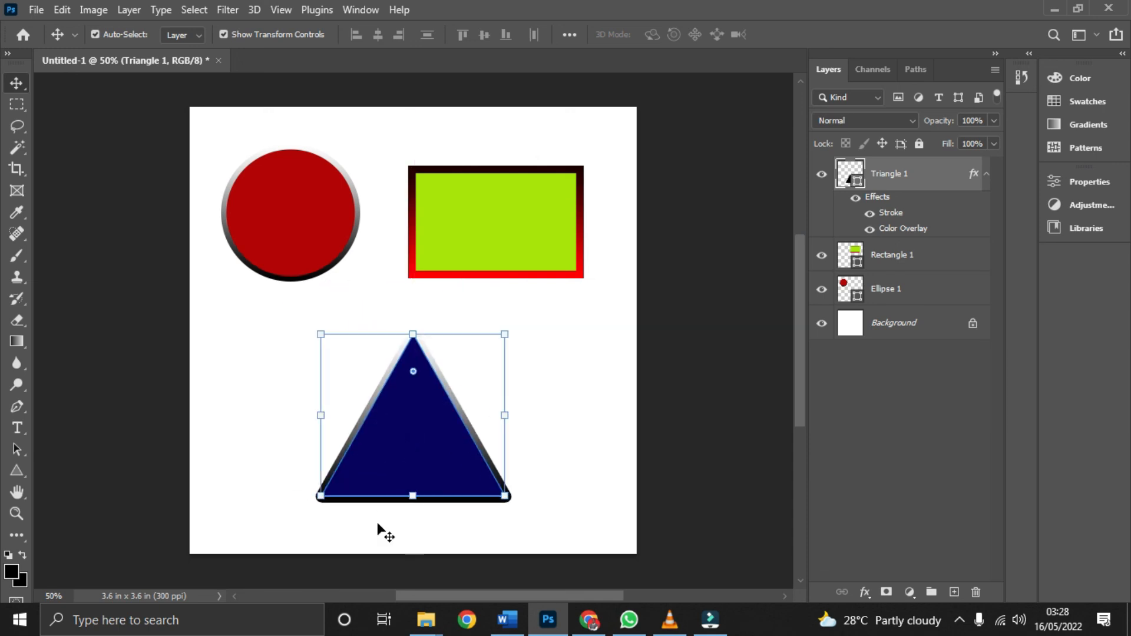